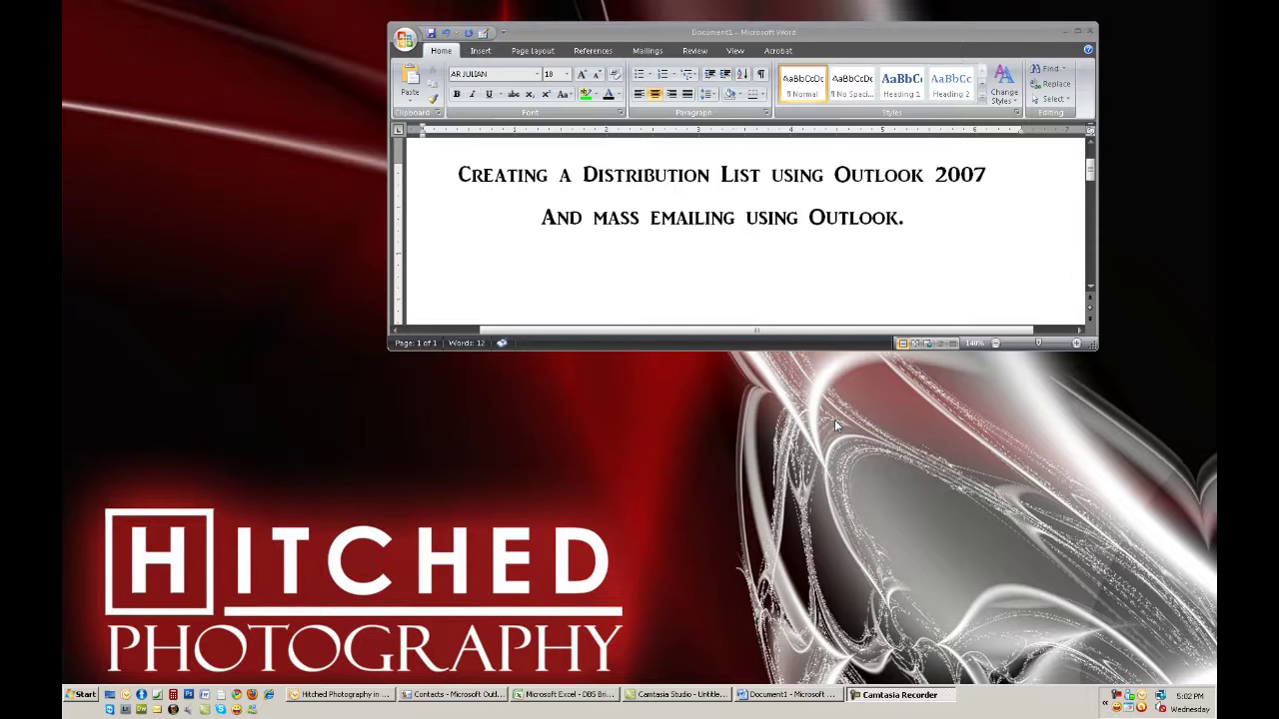
Minimize the Word document about creating an Outlook 2007 distribution list
click(1065, 33)
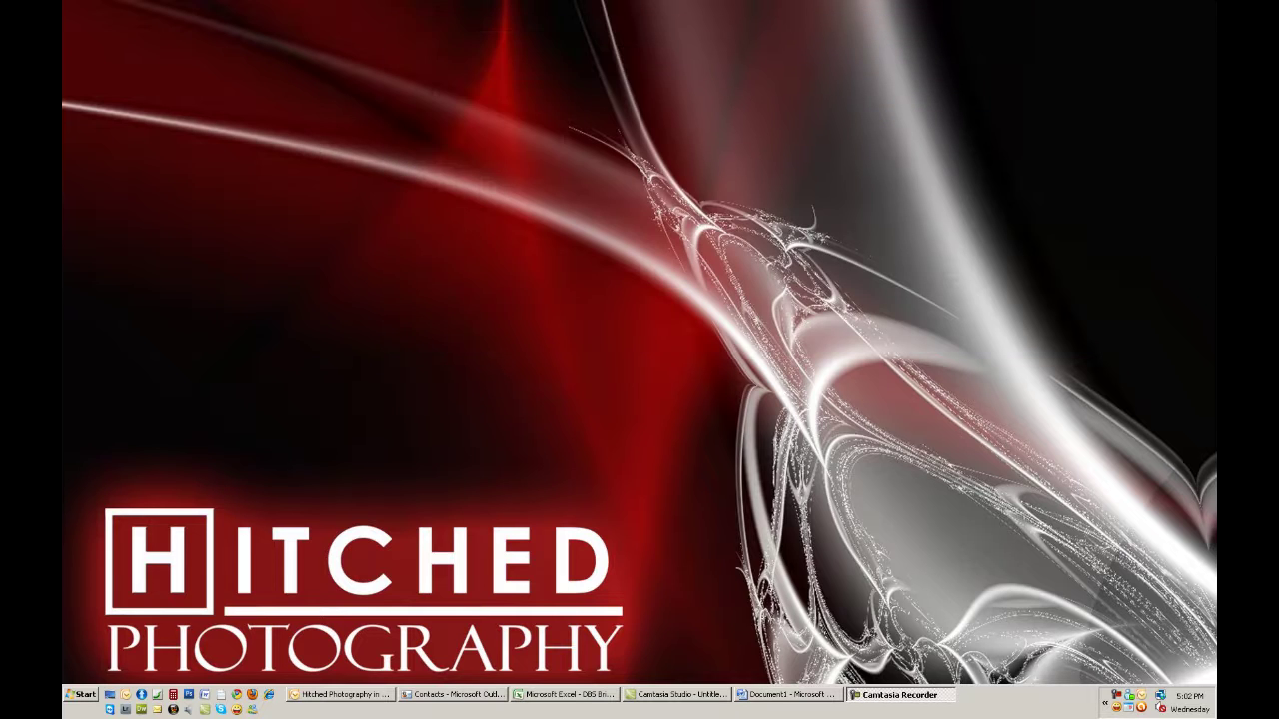
Restore Outlook and try adding the Website email's sender to contacts, discarding that first card
click(388, 702)
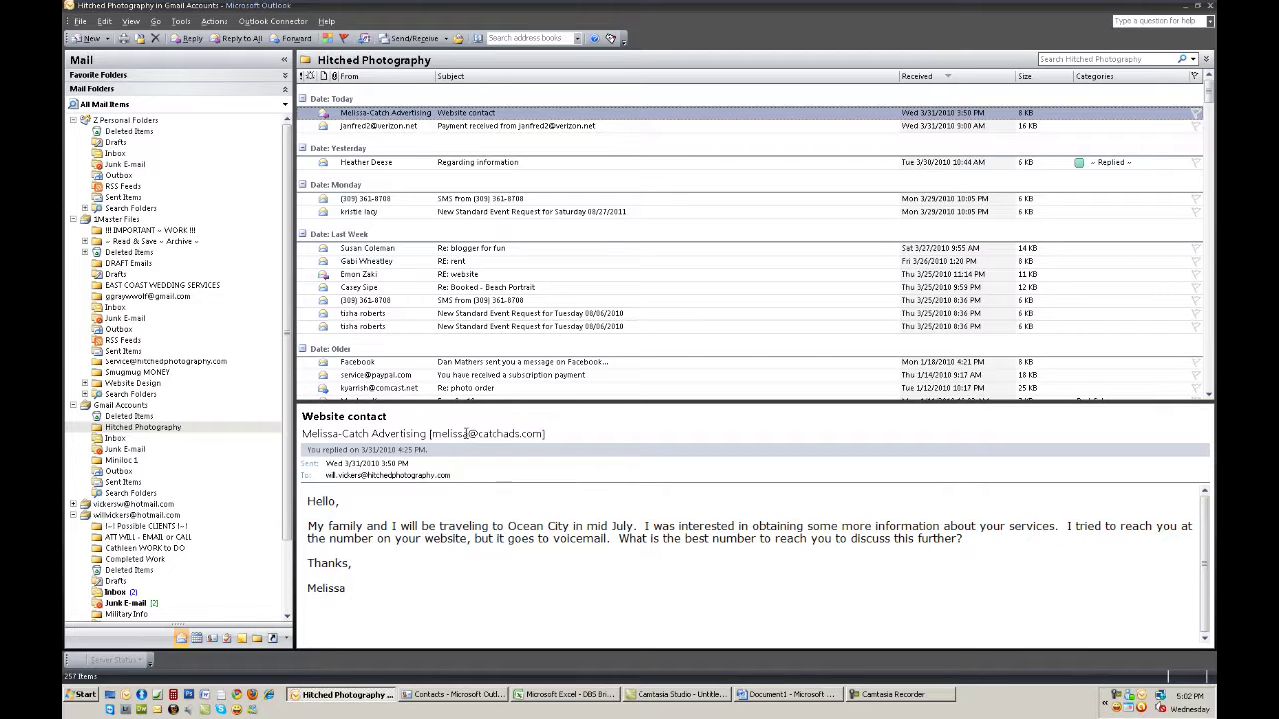
right_click(465, 434)
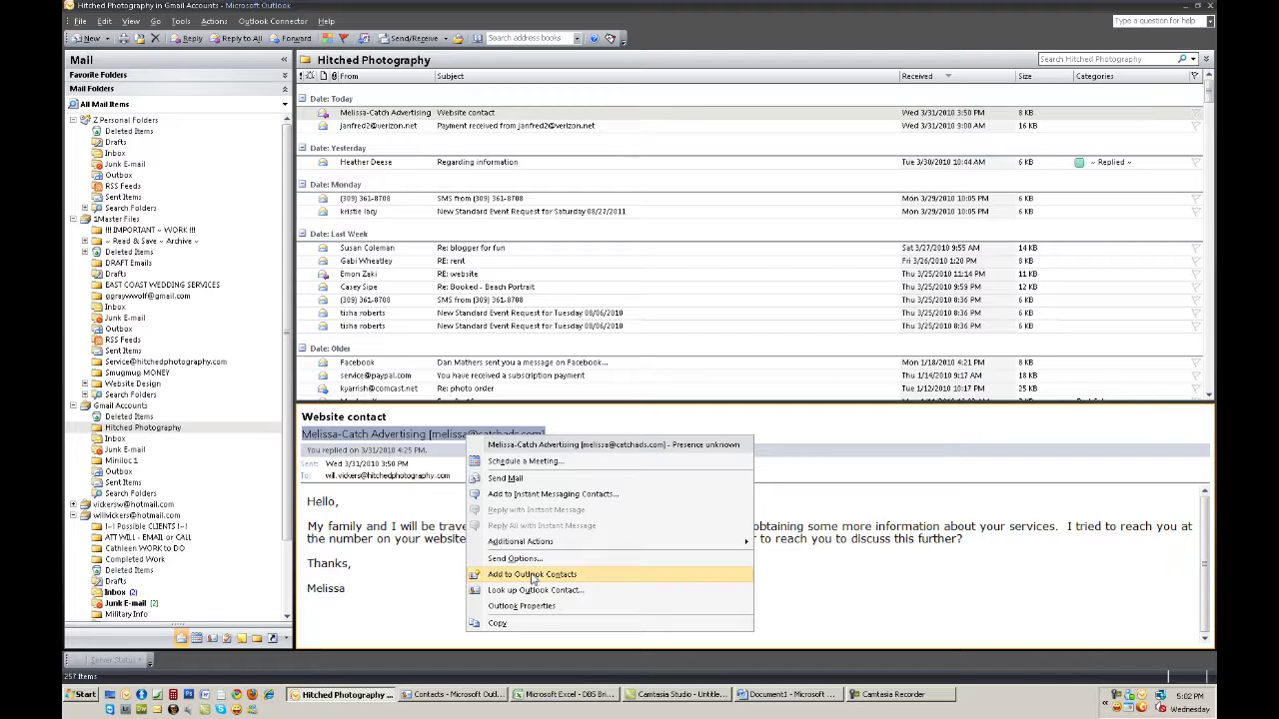
click(614, 574)
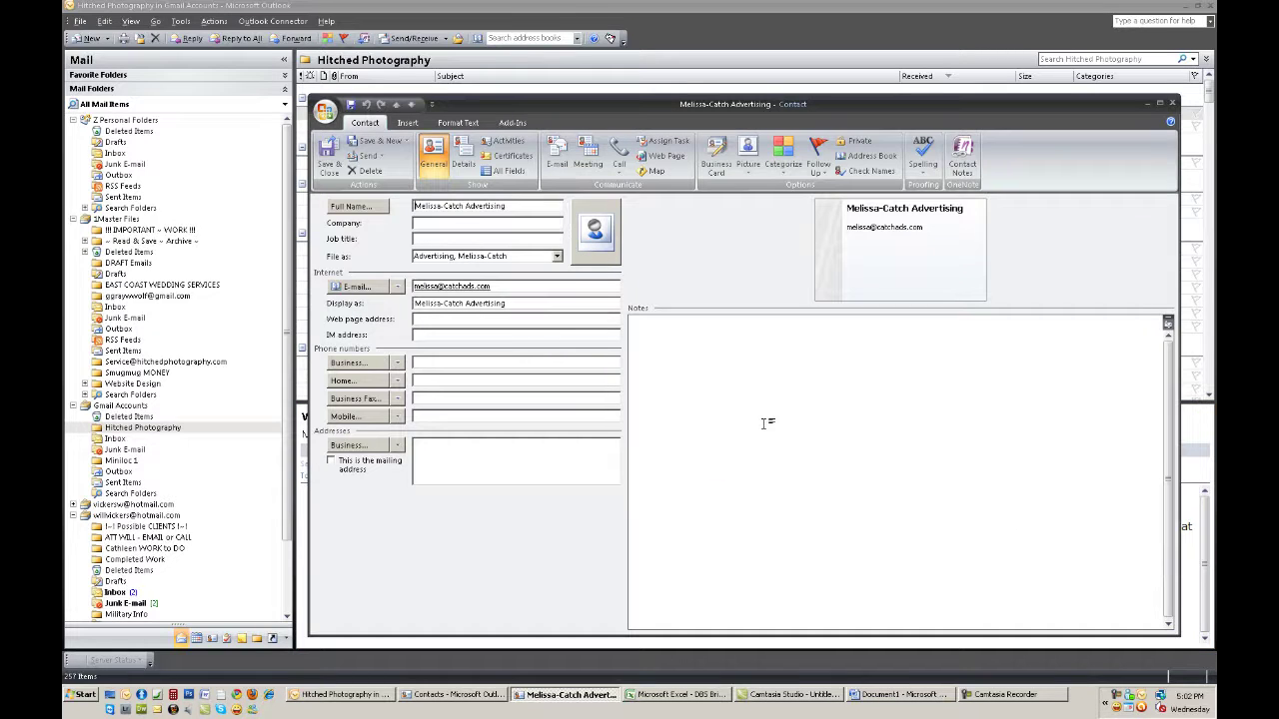
click(1173, 103)
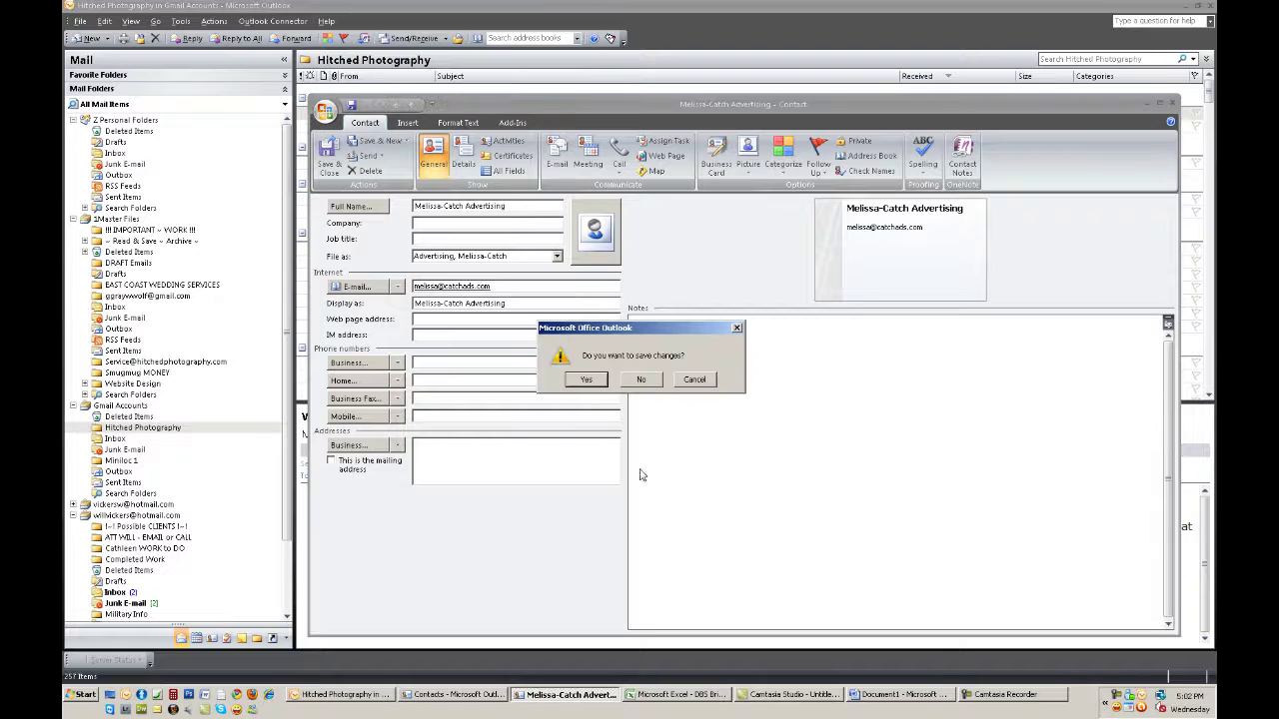
click(647, 380)
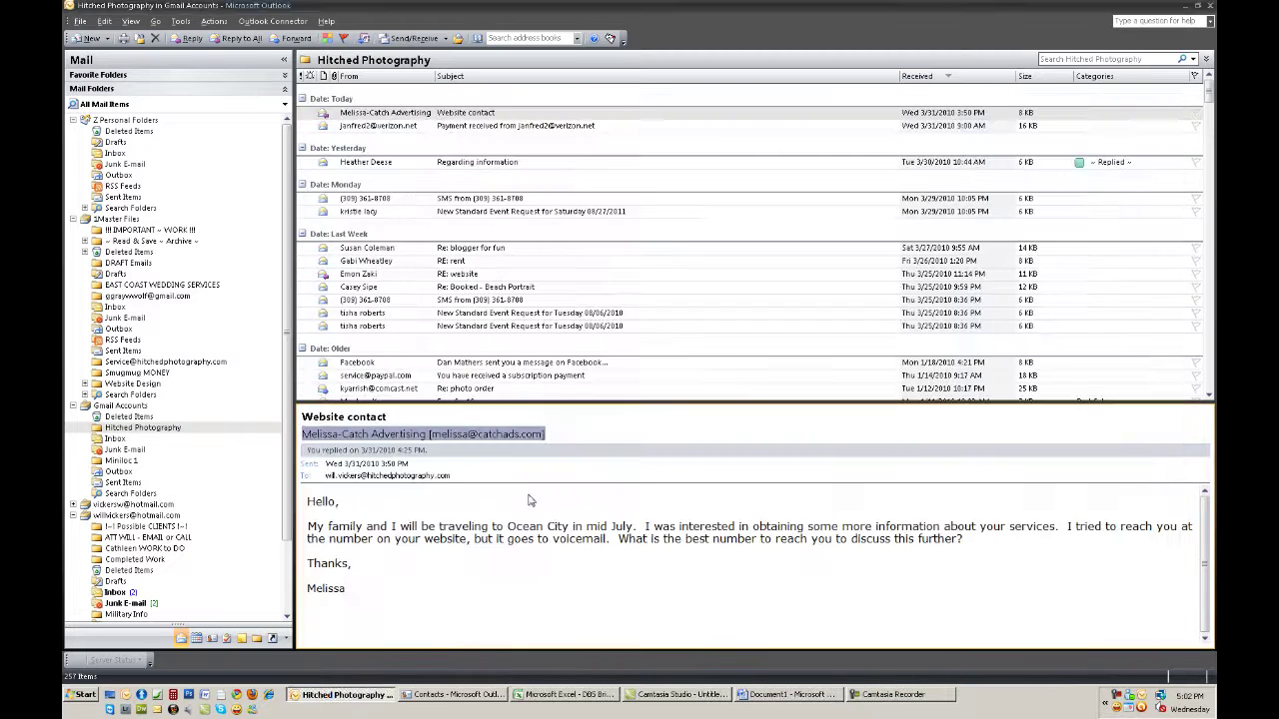
Save the sender as a new contact with 'BP - ' prefixed to the full name
right_click(457, 441)
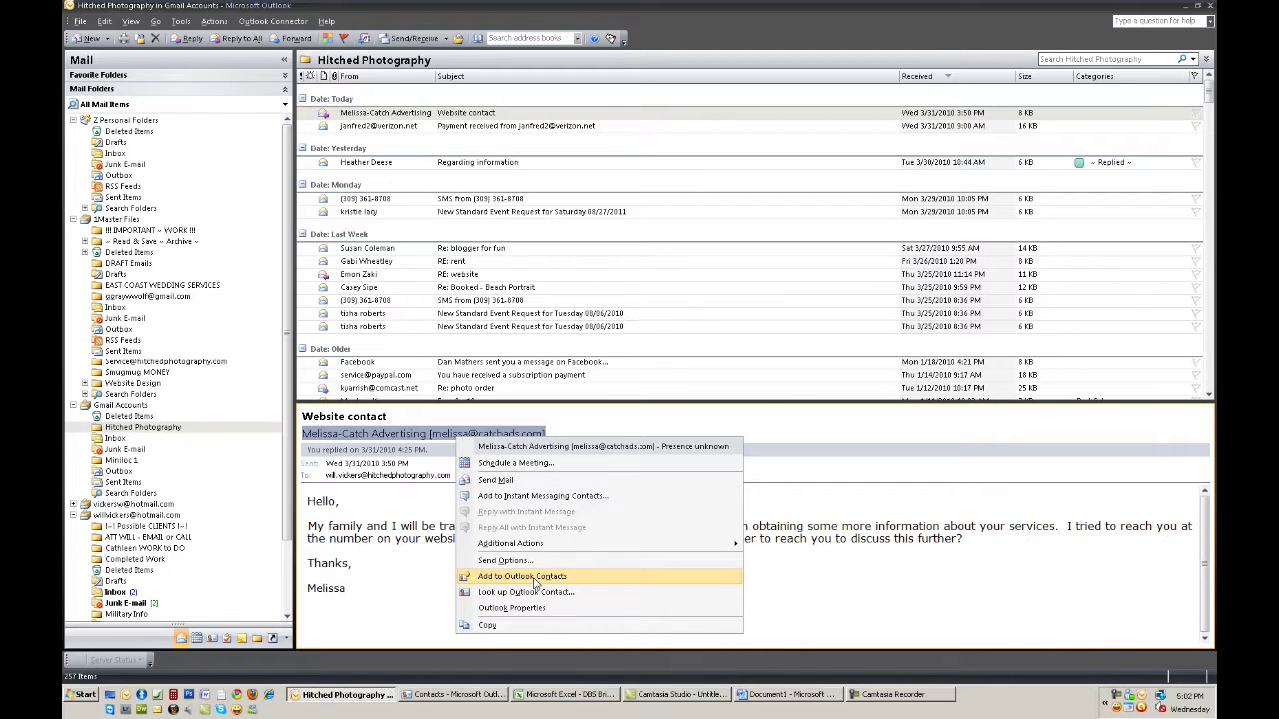
click(530, 577)
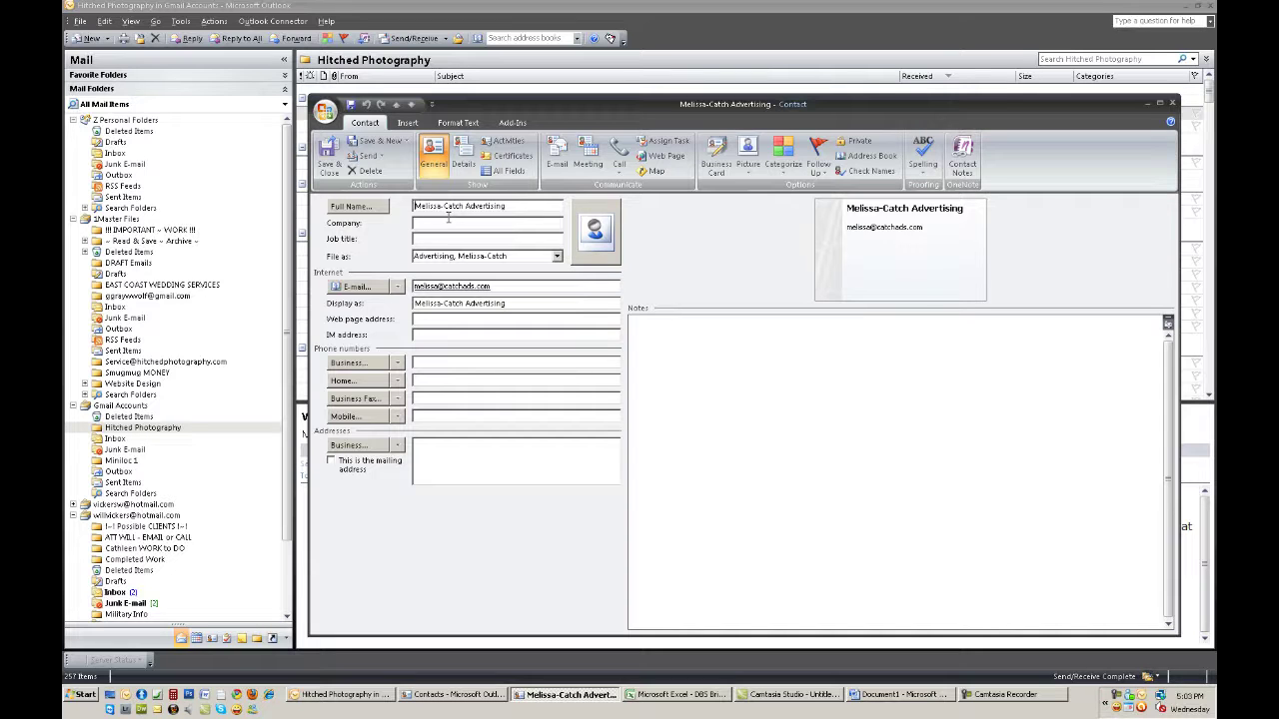
text(BP -)
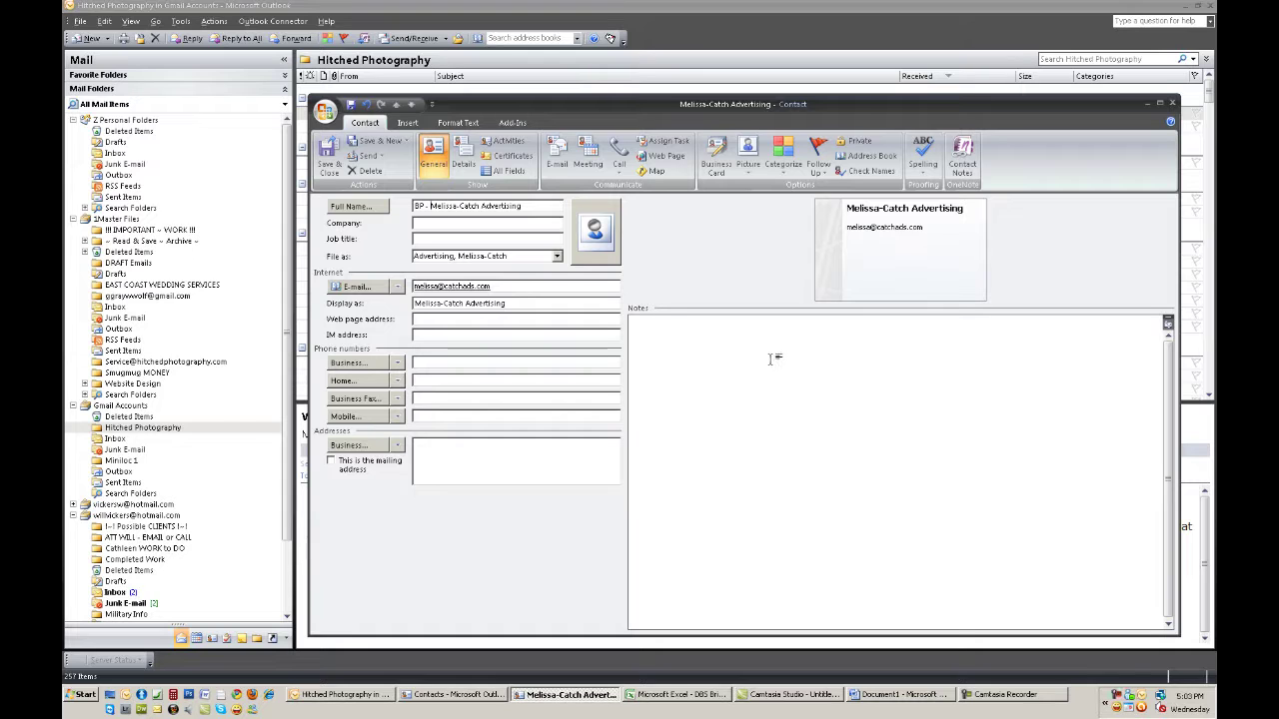
click(330, 170)
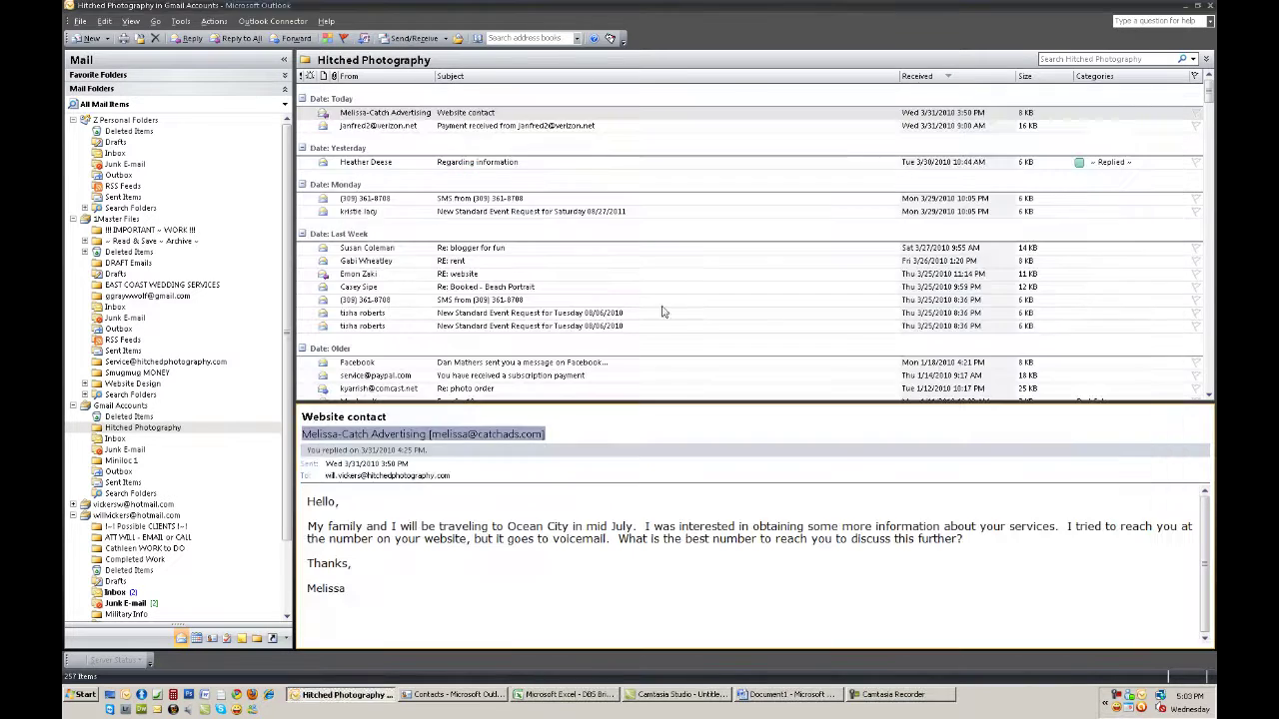
click(440, 696)
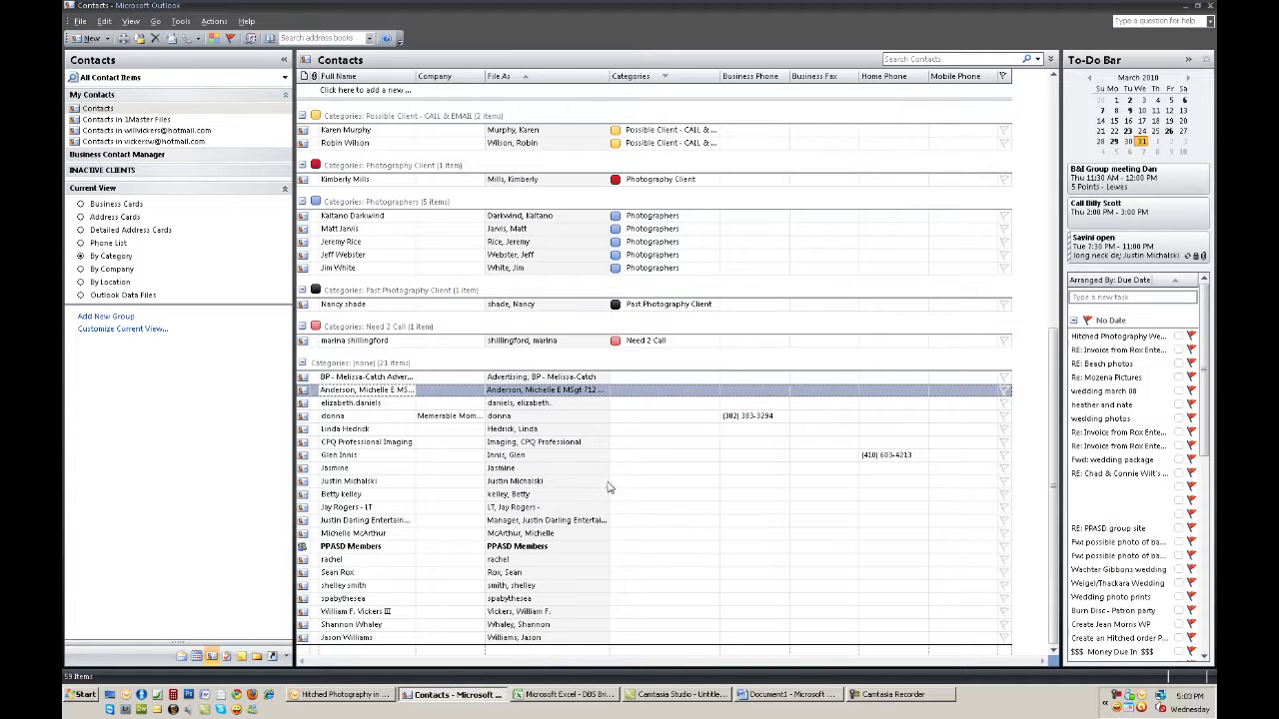
Create a new distribution list and name it 'Beach Portrait Clients'
click(108, 40)
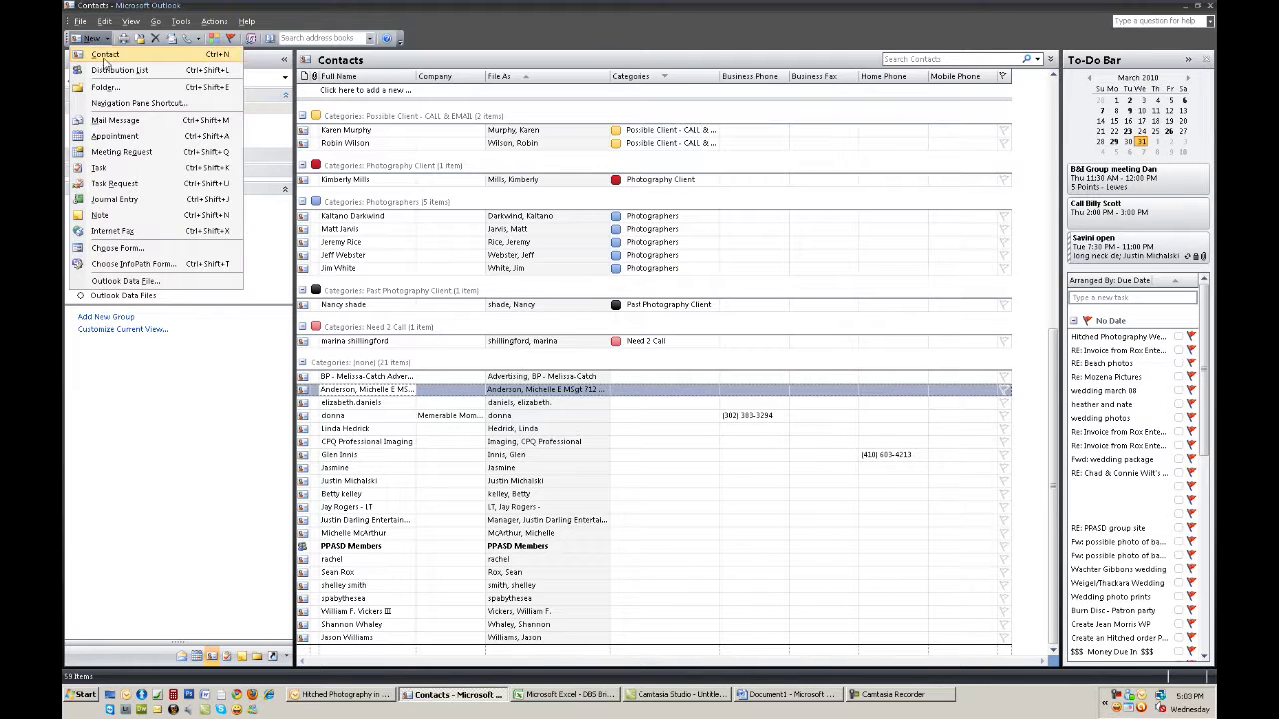
click(110, 70)
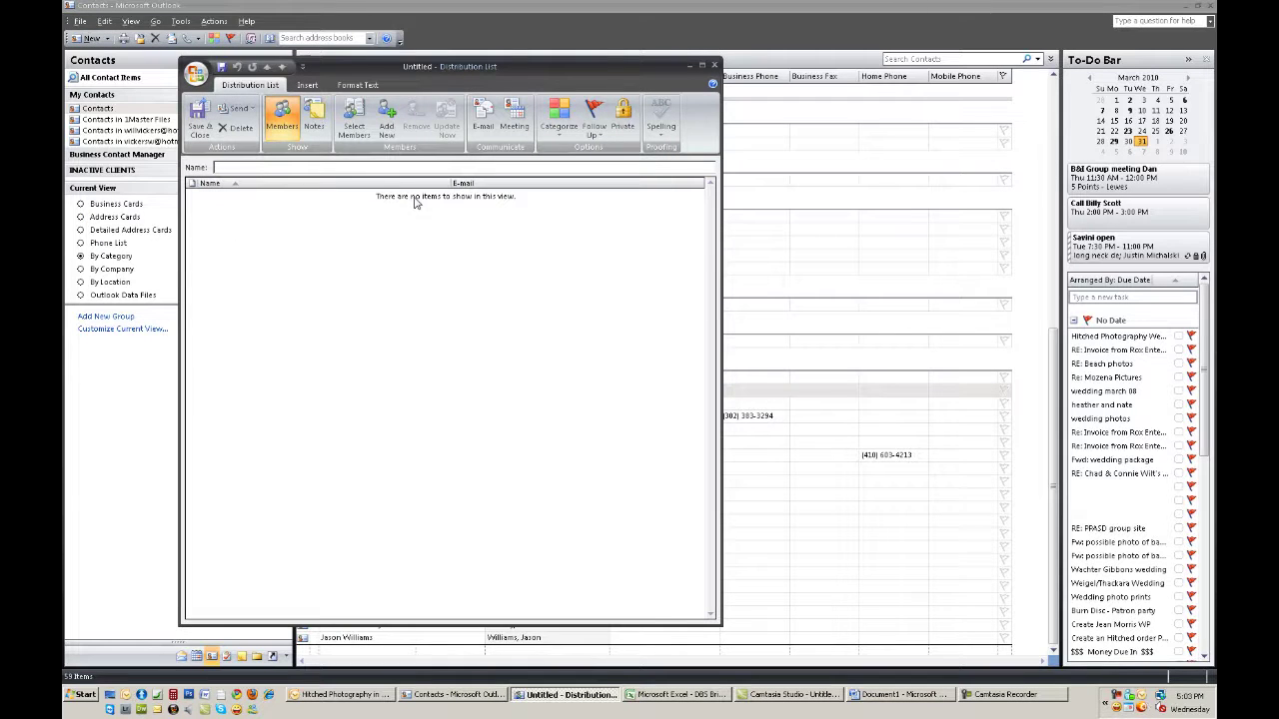
text(Beach Portrait Clients)
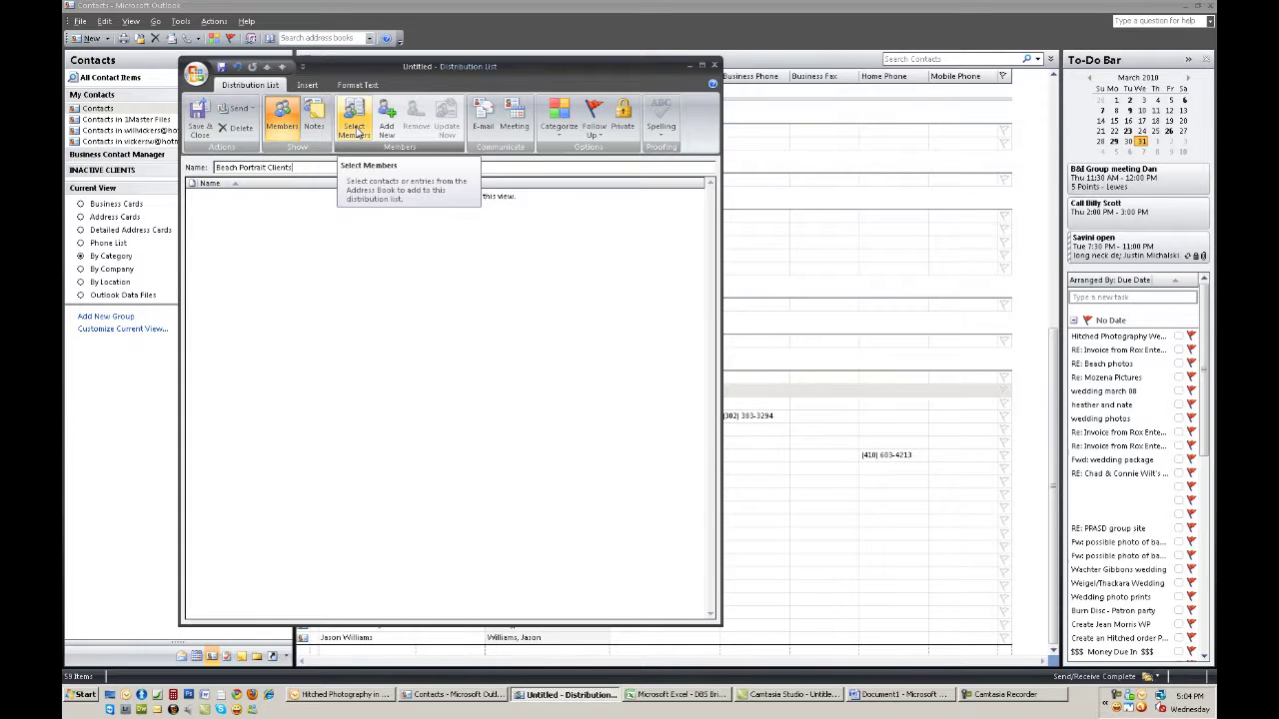
click(356, 125)
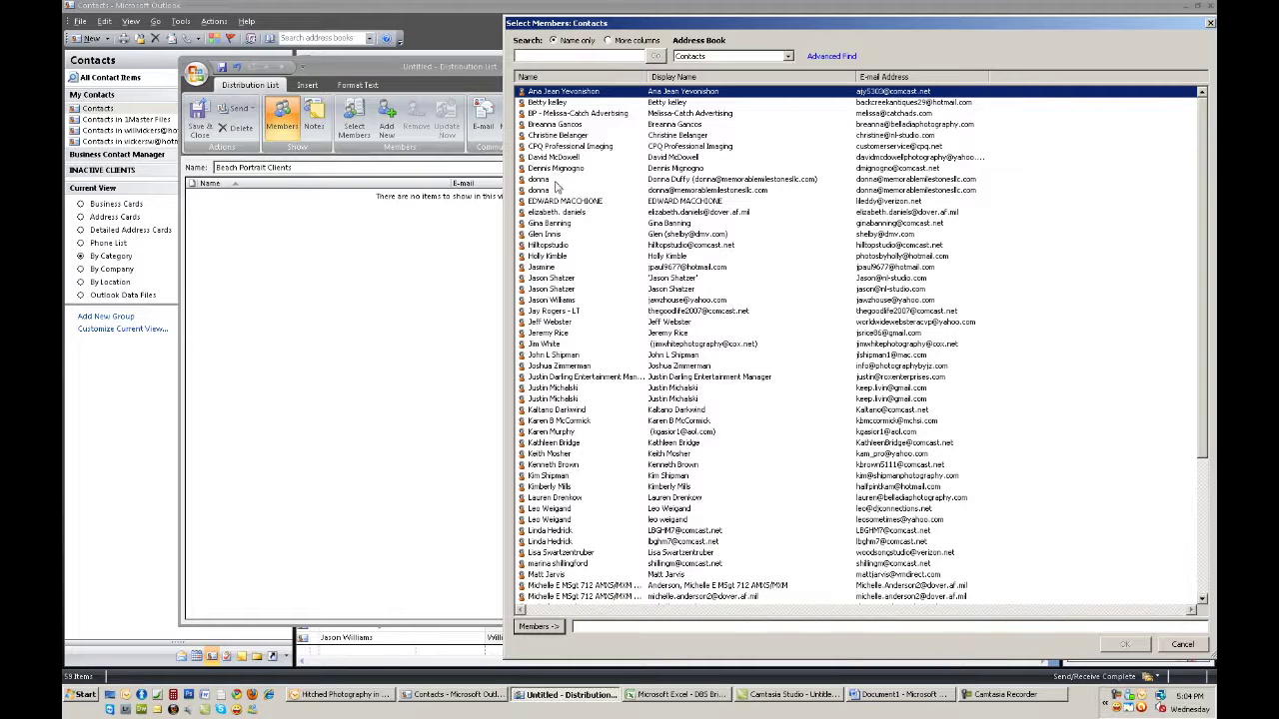
Add the BP-prefixed advertising contact and the next two contacts as list members
click(562, 113)
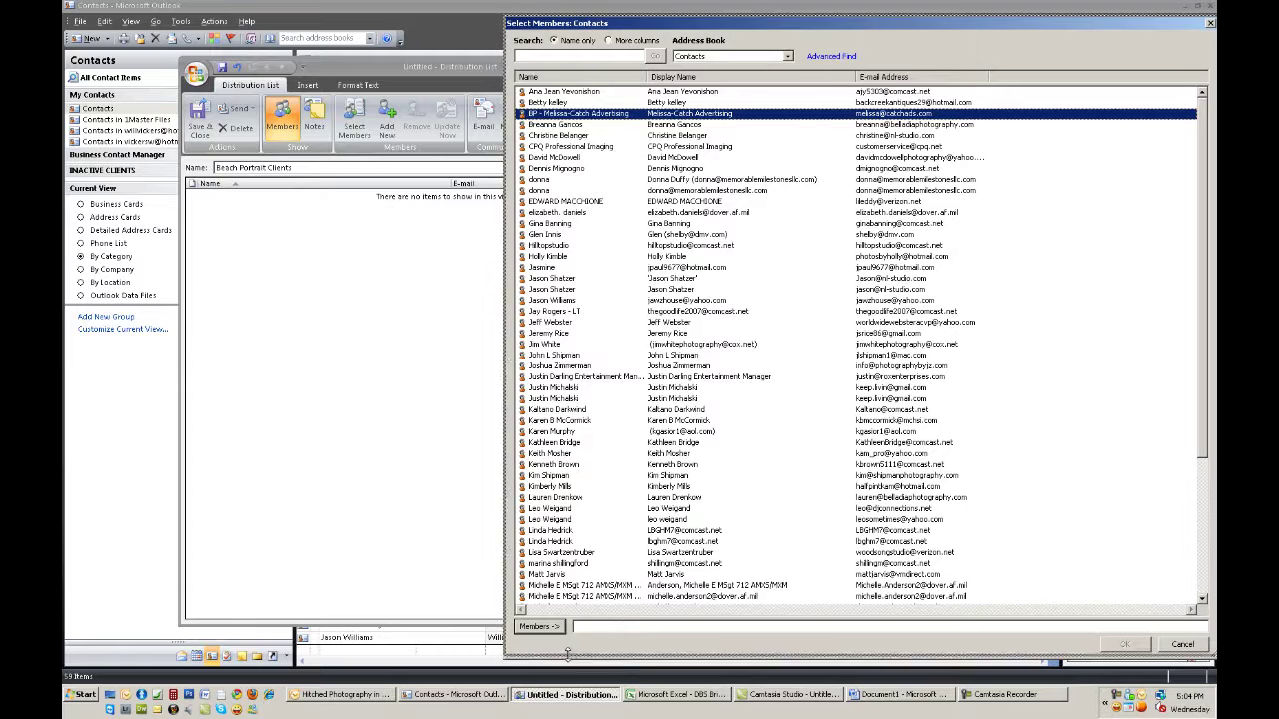
click(544, 269)
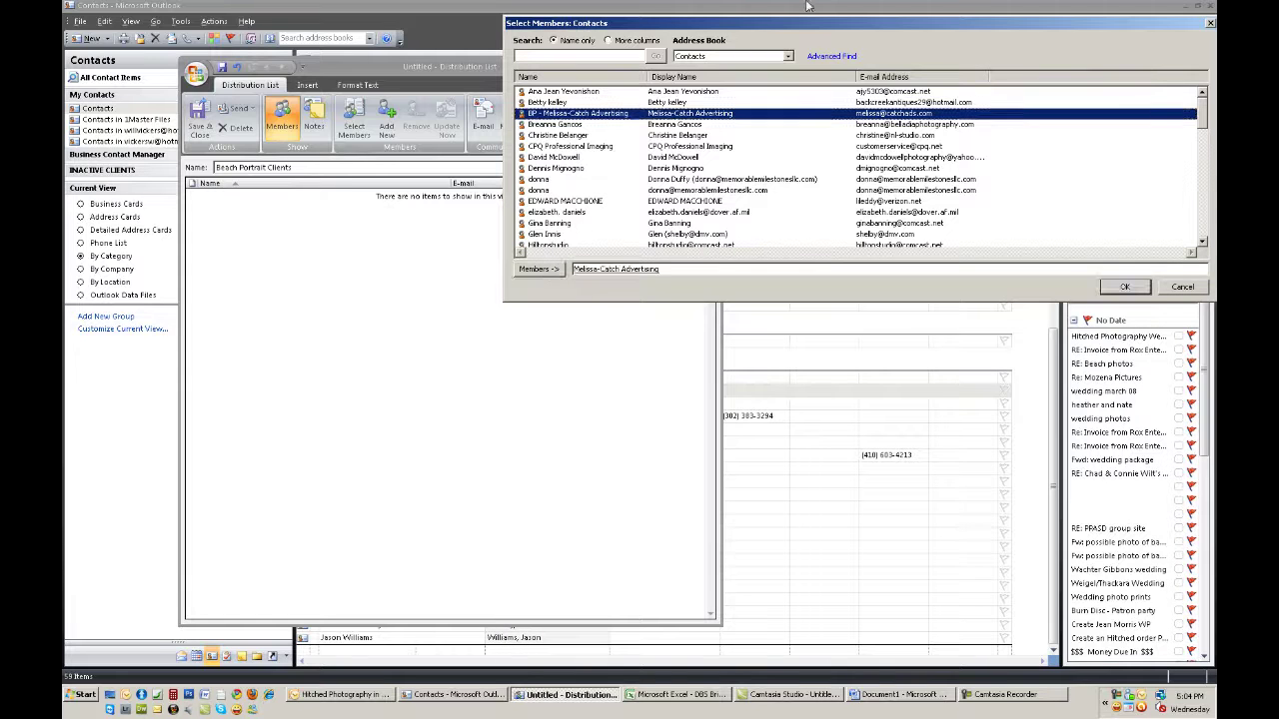
drag(785, 22, 479, 177)
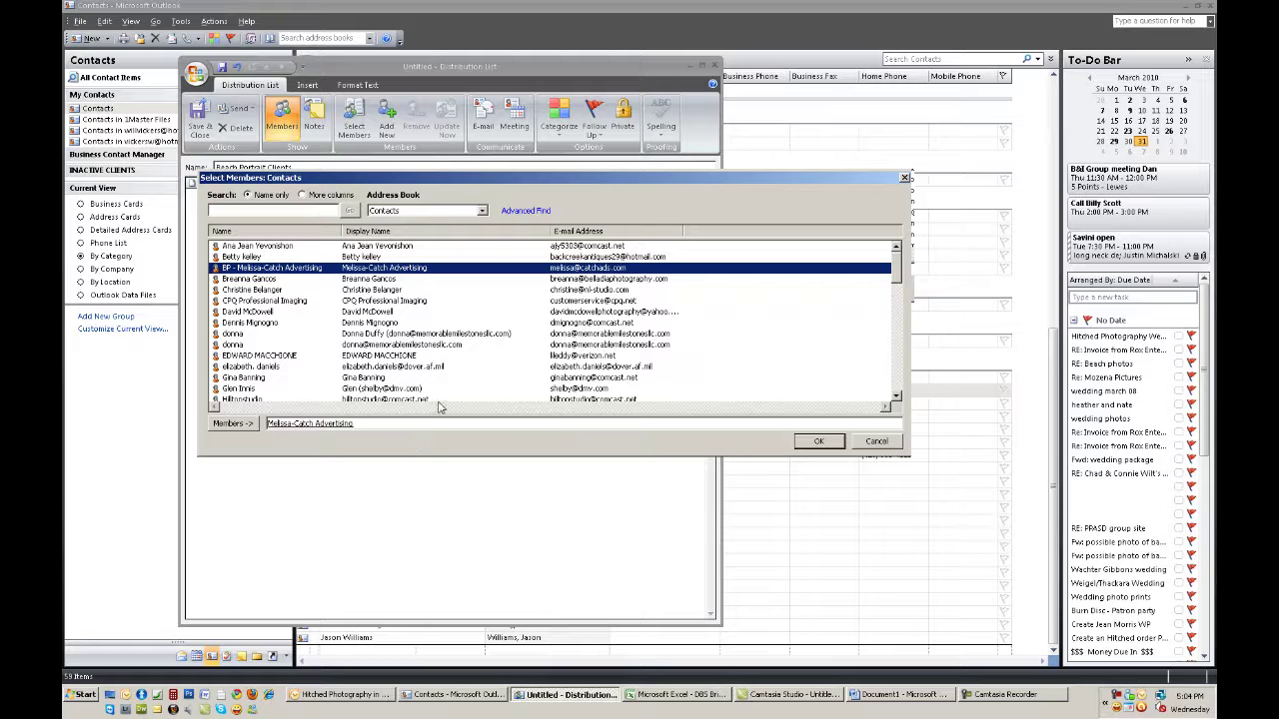
click(281, 281)
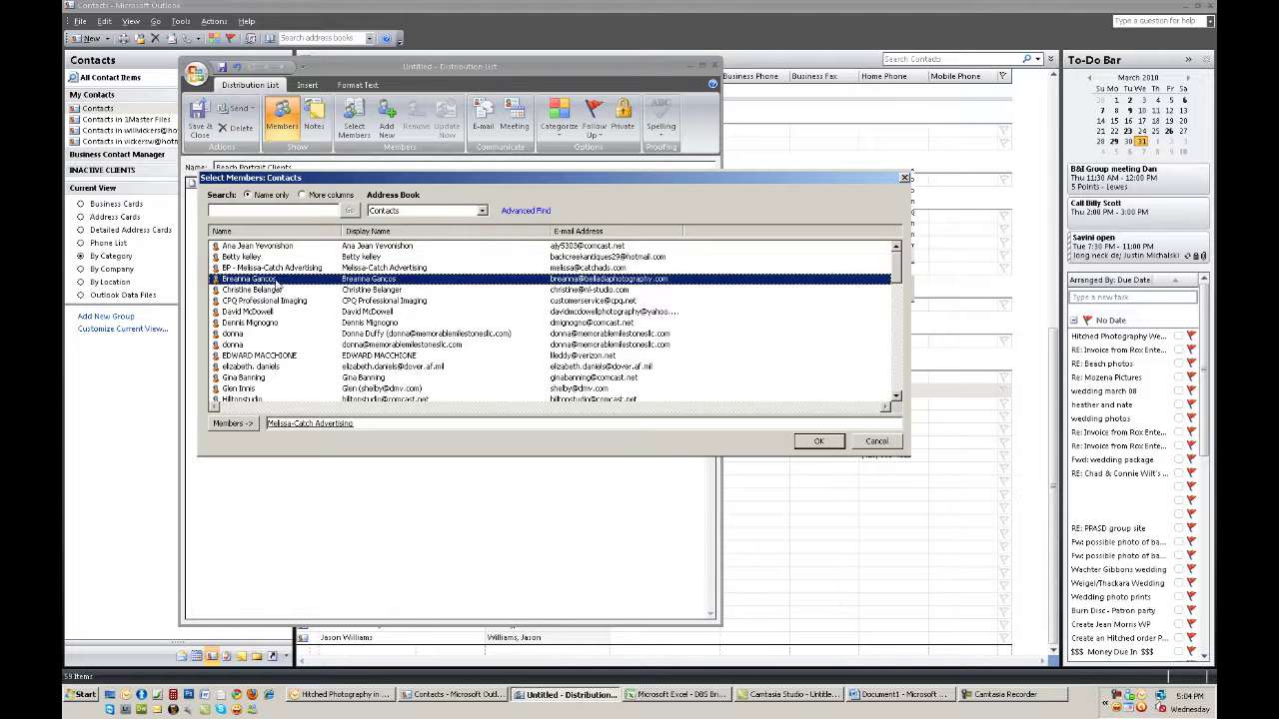
click(244, 427)
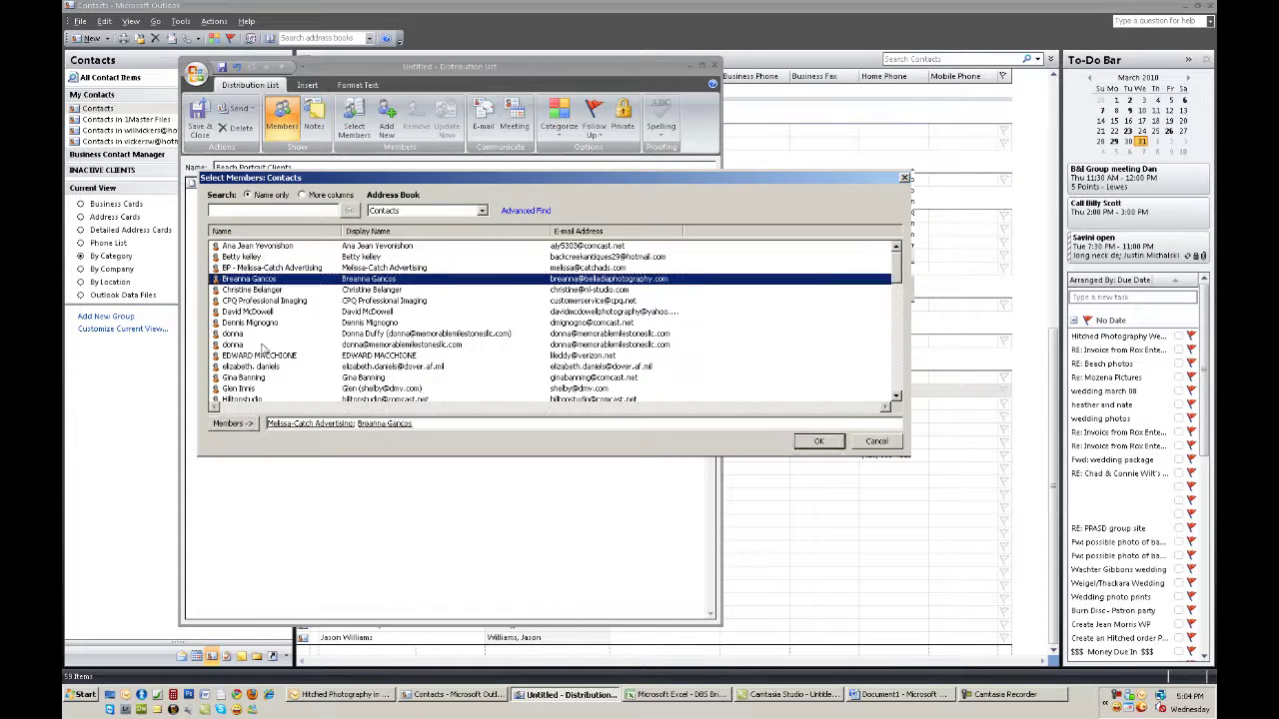
click(255, 292)
click(238, 424)
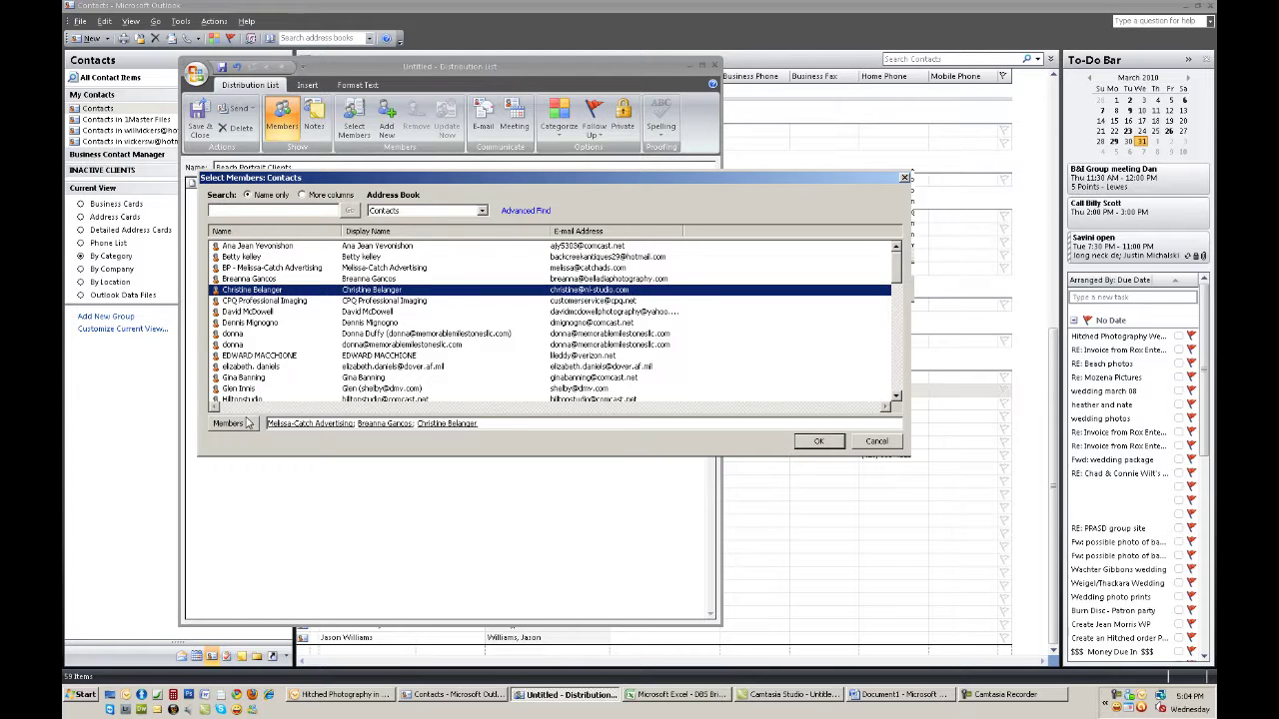
Add CPQ Professional Imaging and one more contact, then confirm the five members
click(272, 301)
click(244, 424)
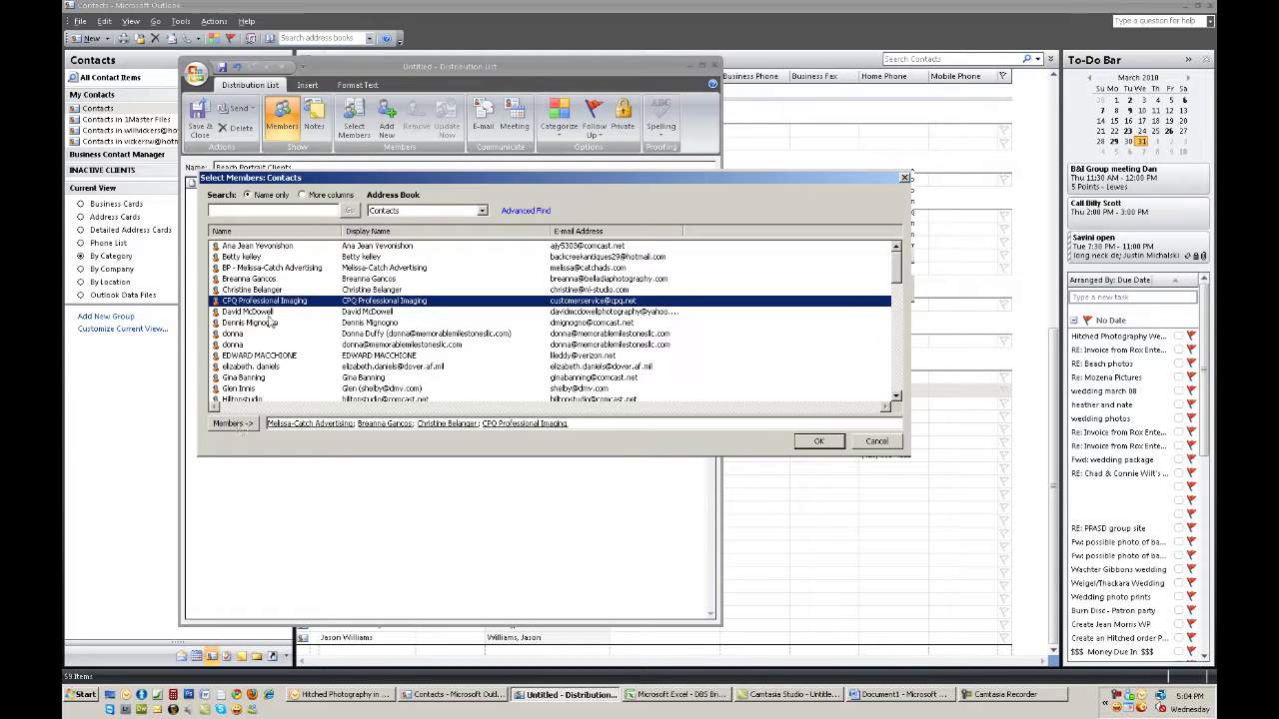
click(316, 313)
click(233, 423)
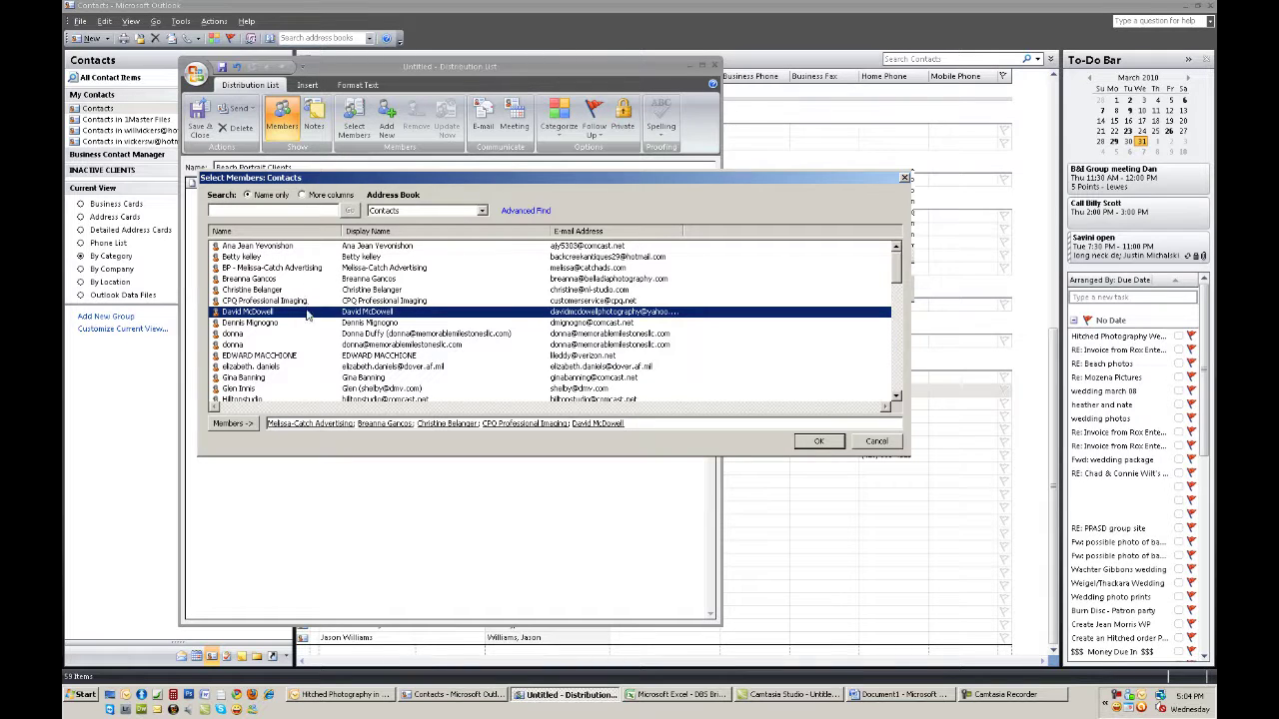
scroll(318, 313, down, 2)
scroll(318, 314, down, 4)
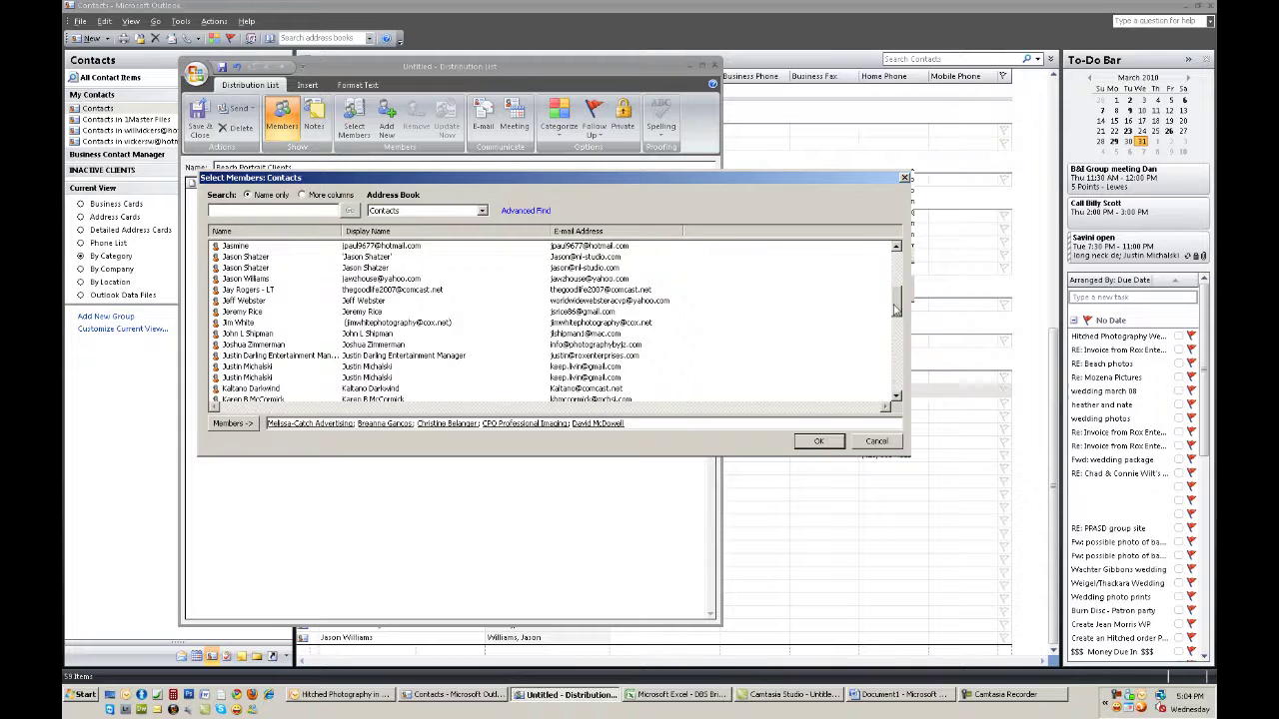
scroll(881, 373, down, 10)
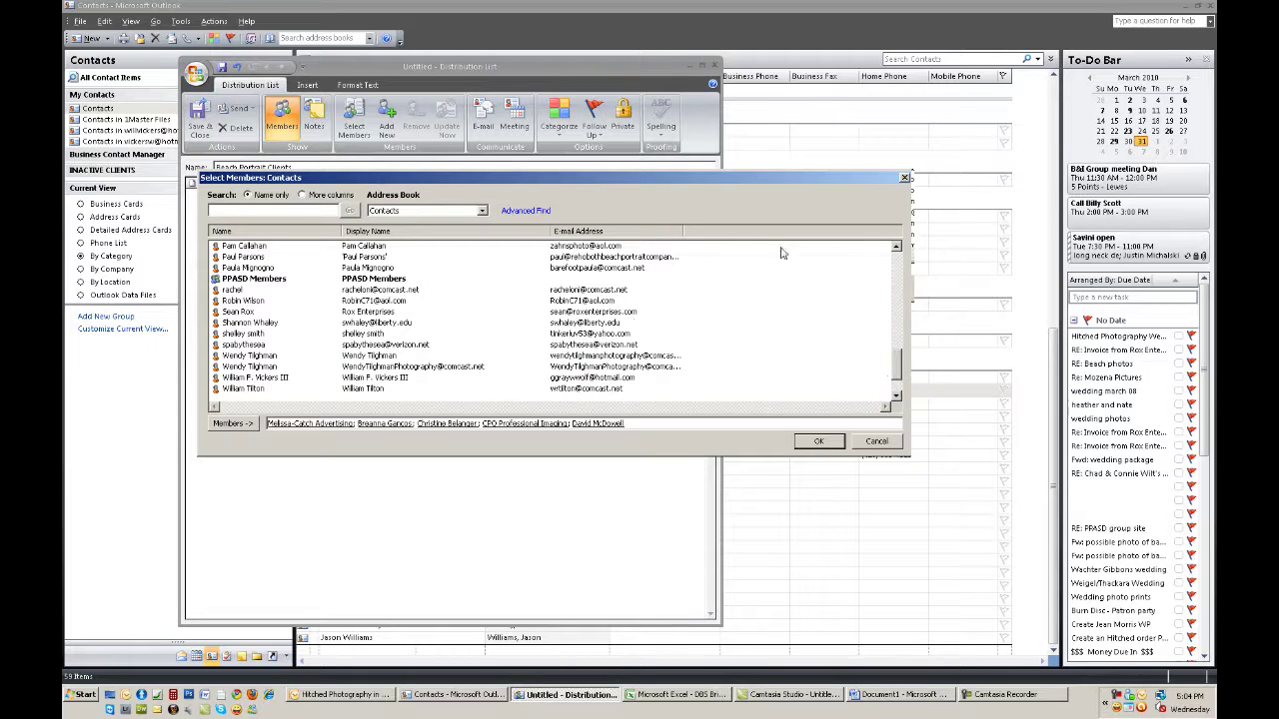
click(825, 442)
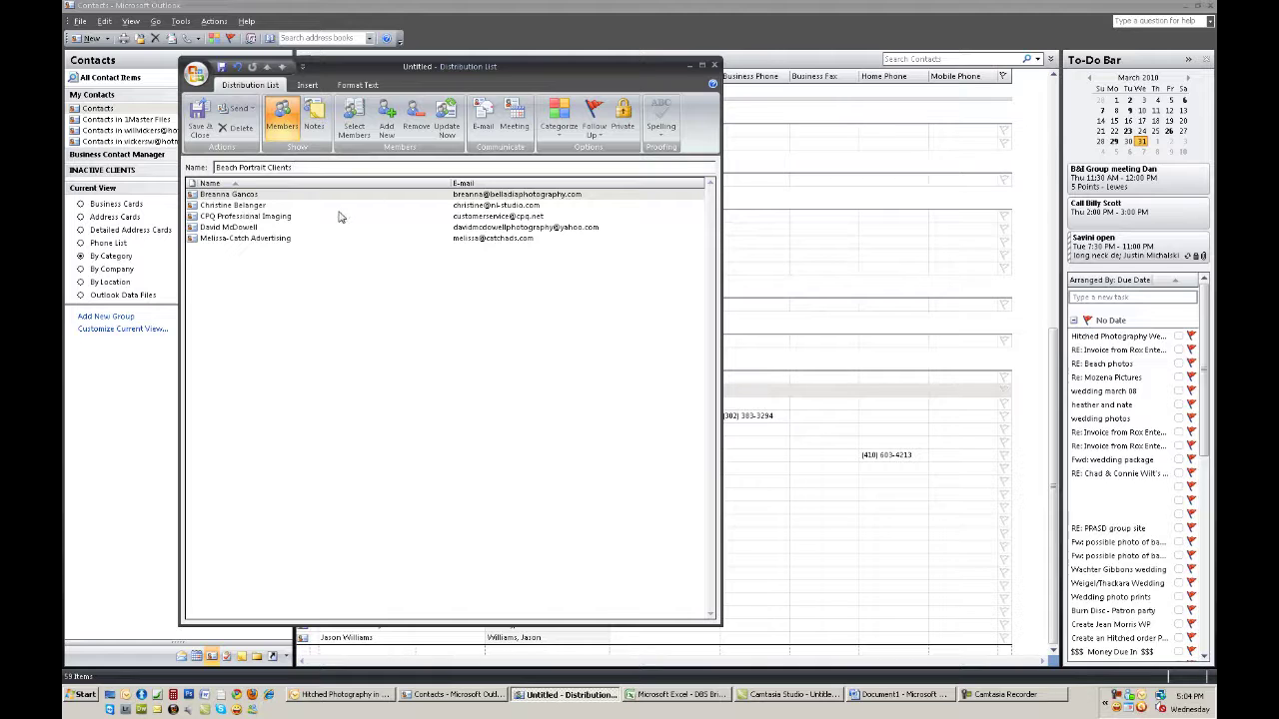
Save and close the Beach Portrait Clients list, then minimize the Contacts and mail windows
click(200, 118)
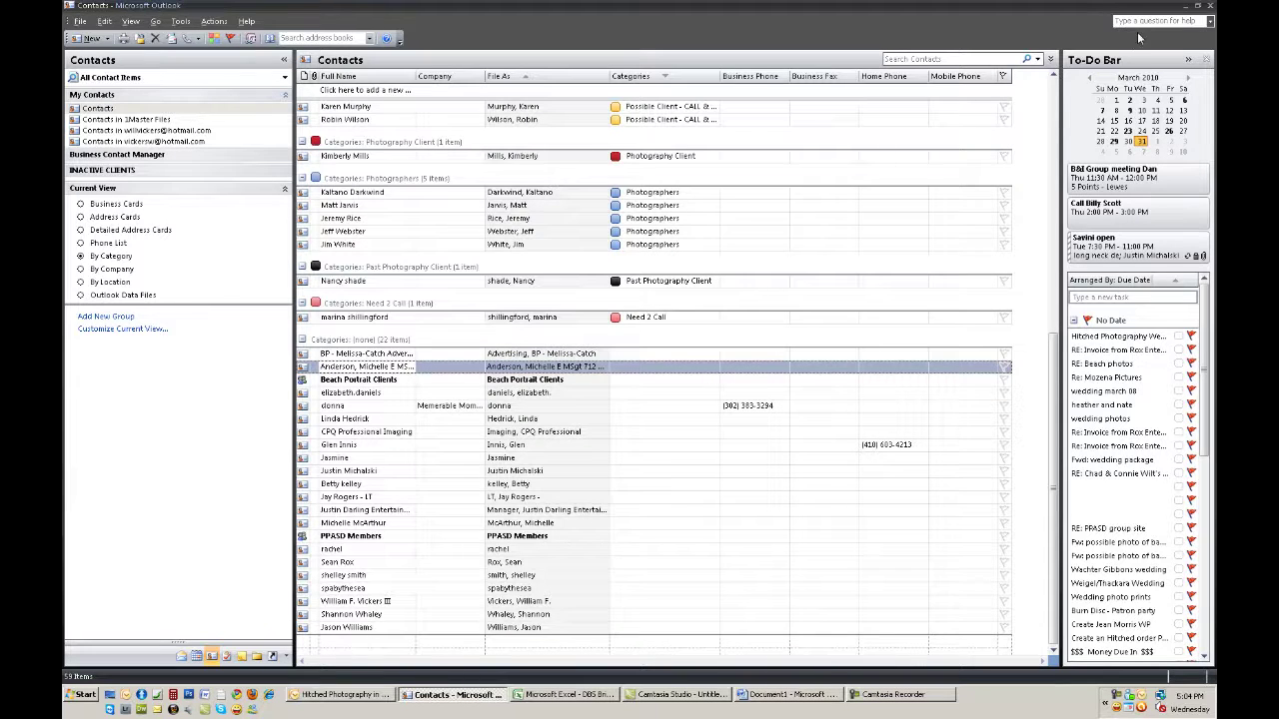
click(1185, 6)
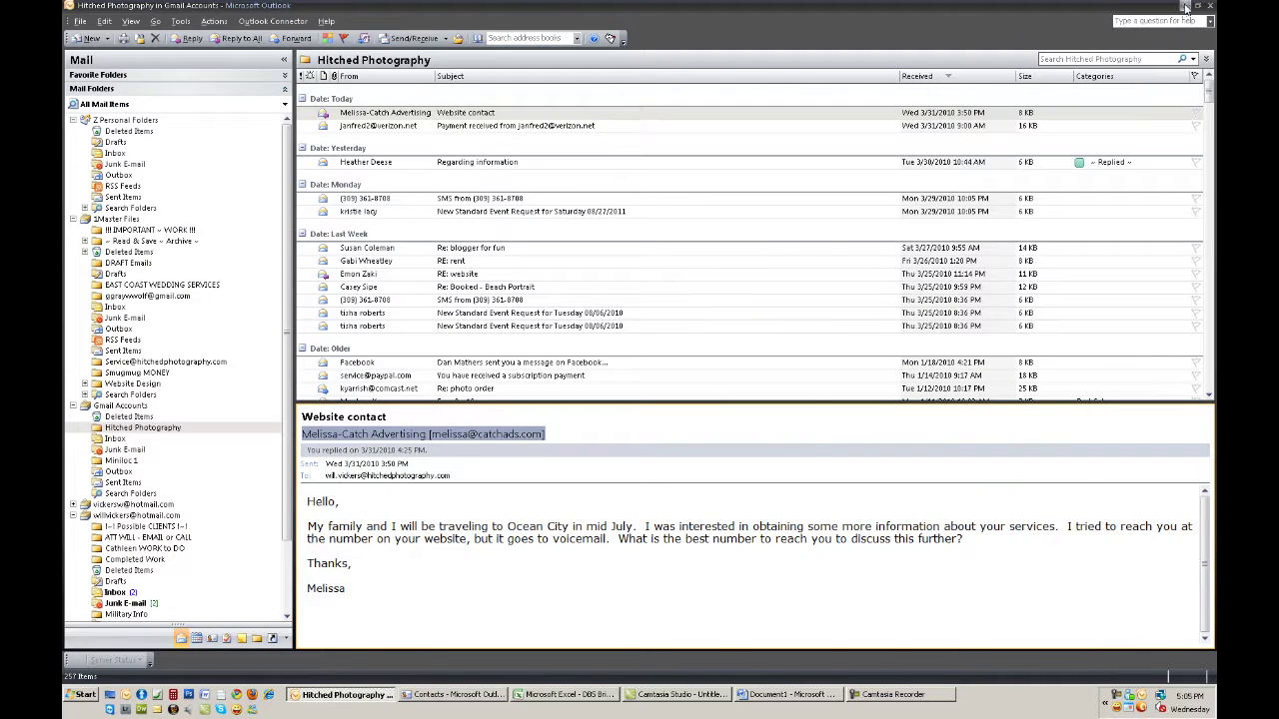
click(1186, 6)
Briefly restore the mail and Contacts windows, then minimize both again
click(340, 693)
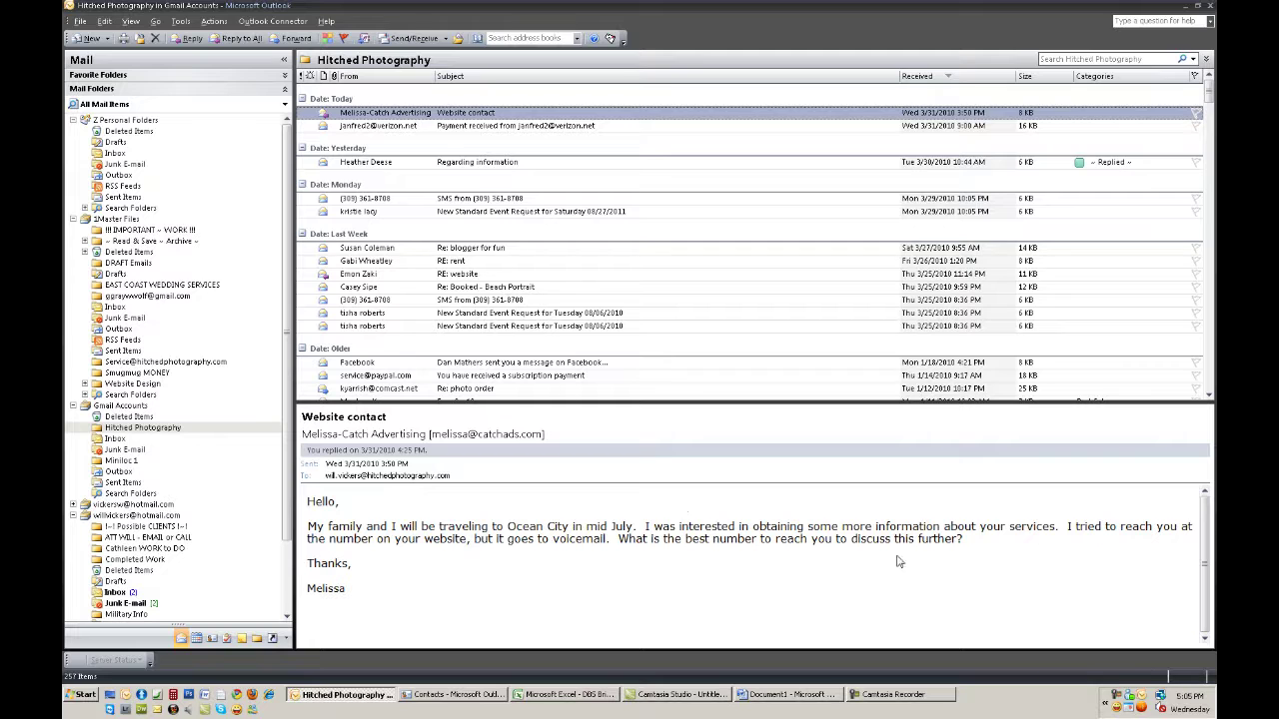
click(1192, 6)
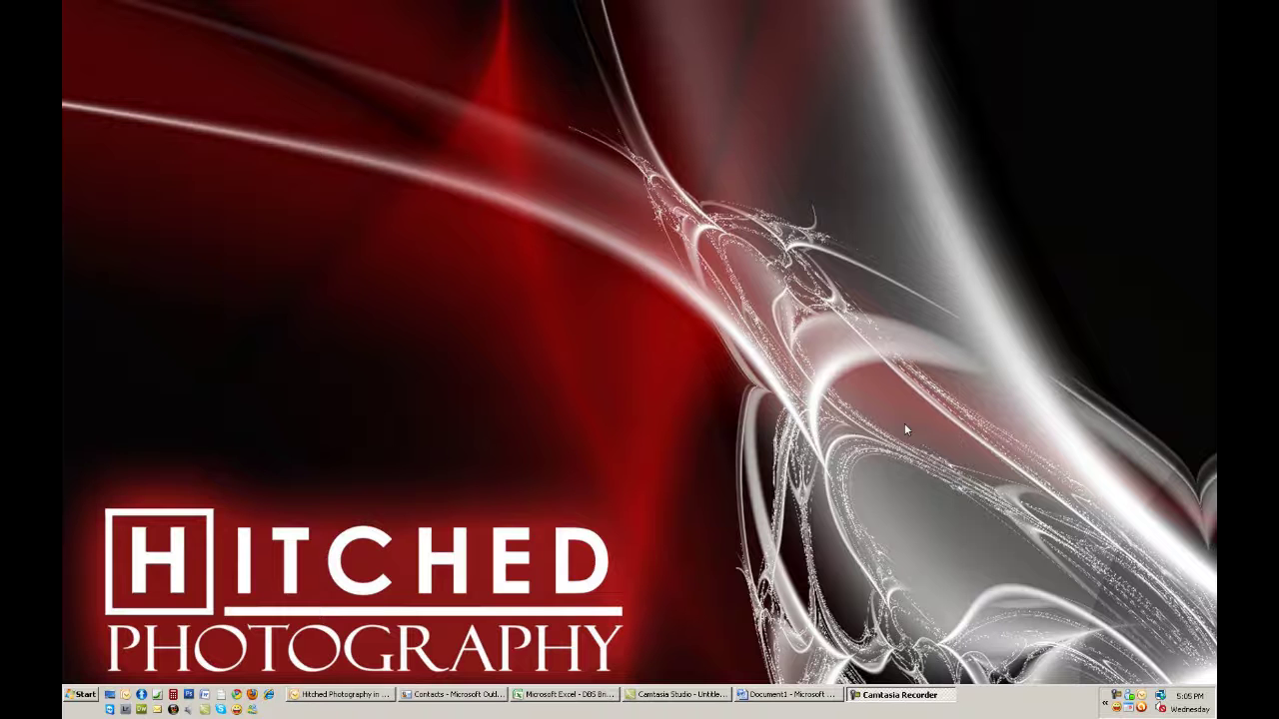
click(341, 694)
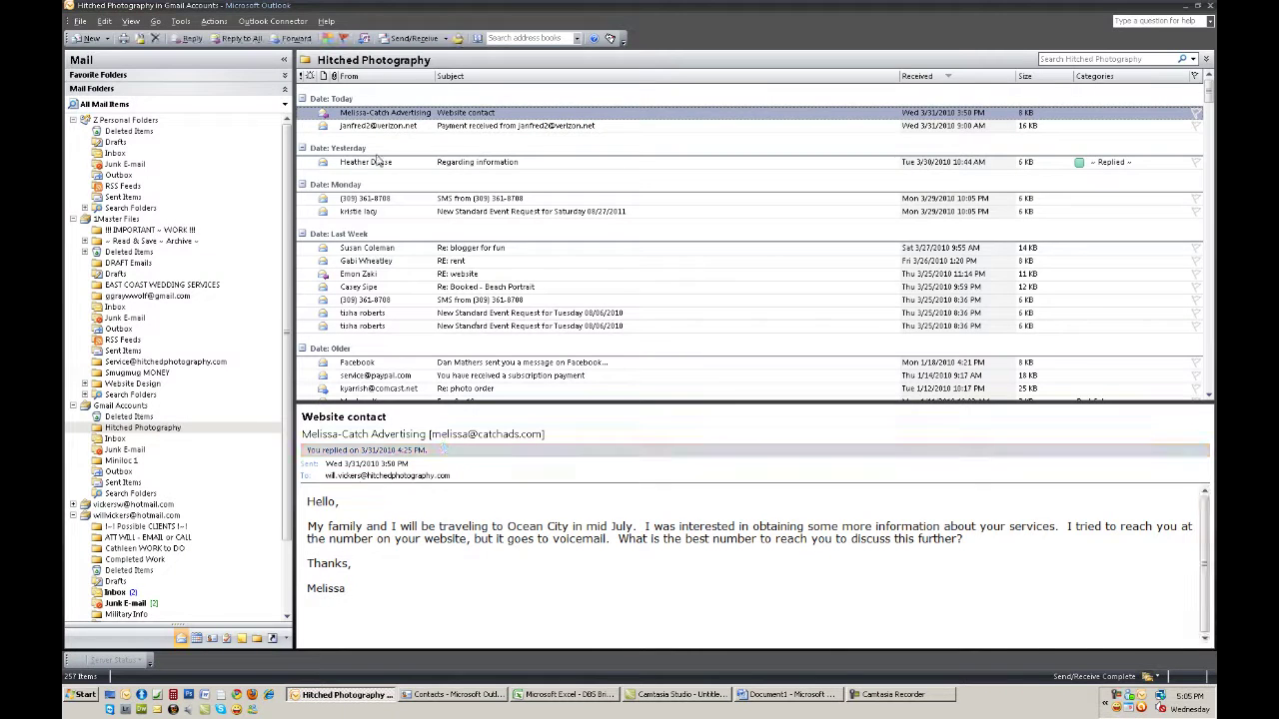
click(424, 696)
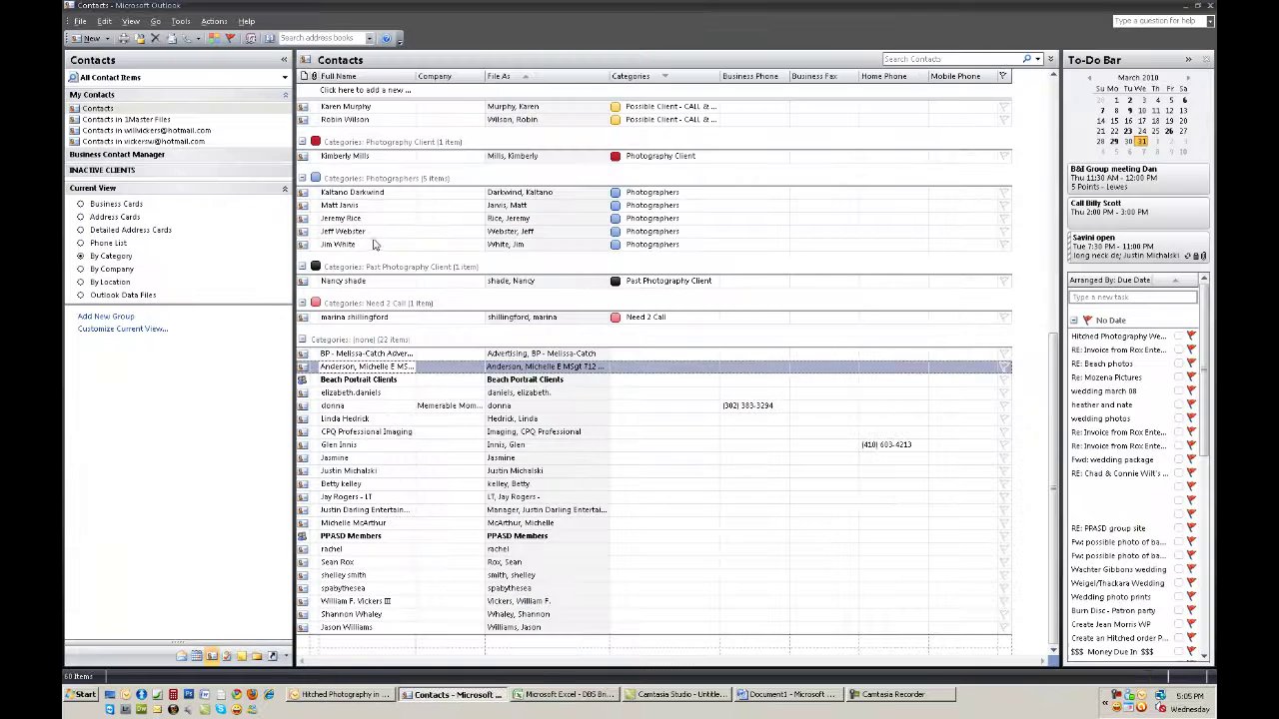
click(108, 39)
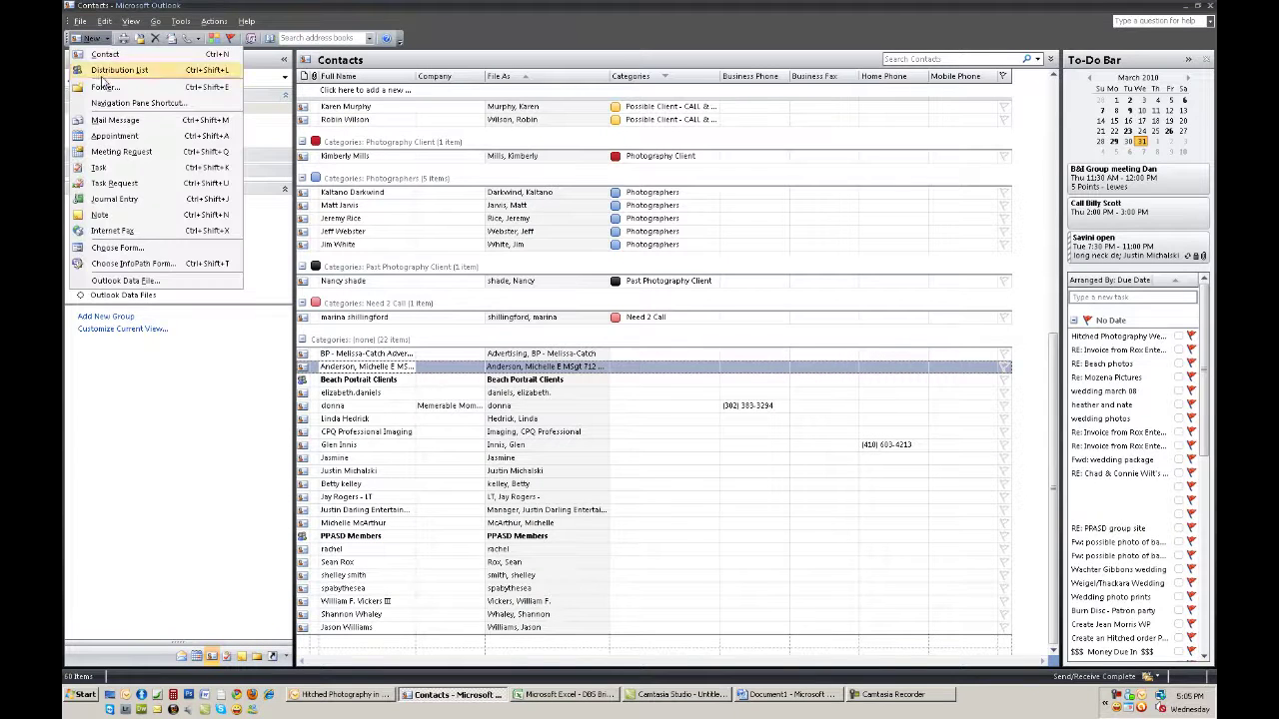
click(1185, 6)
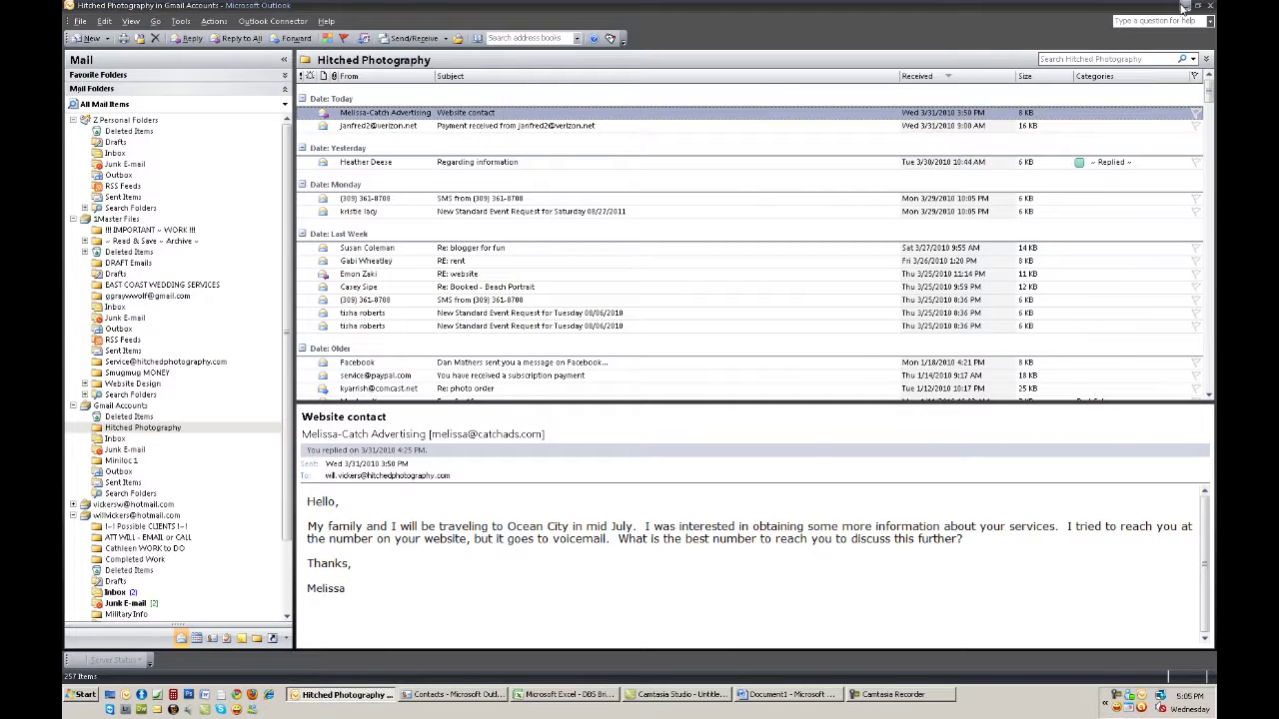
click(1185, 6)
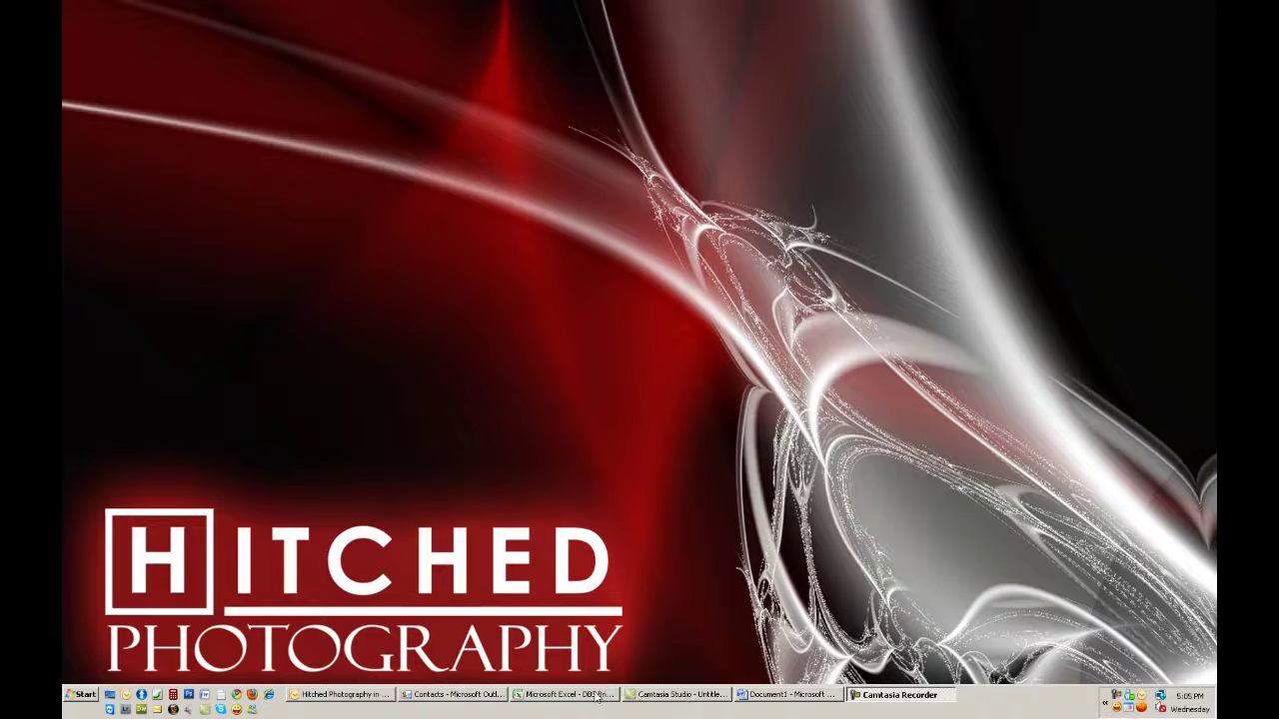
click(550, 699)
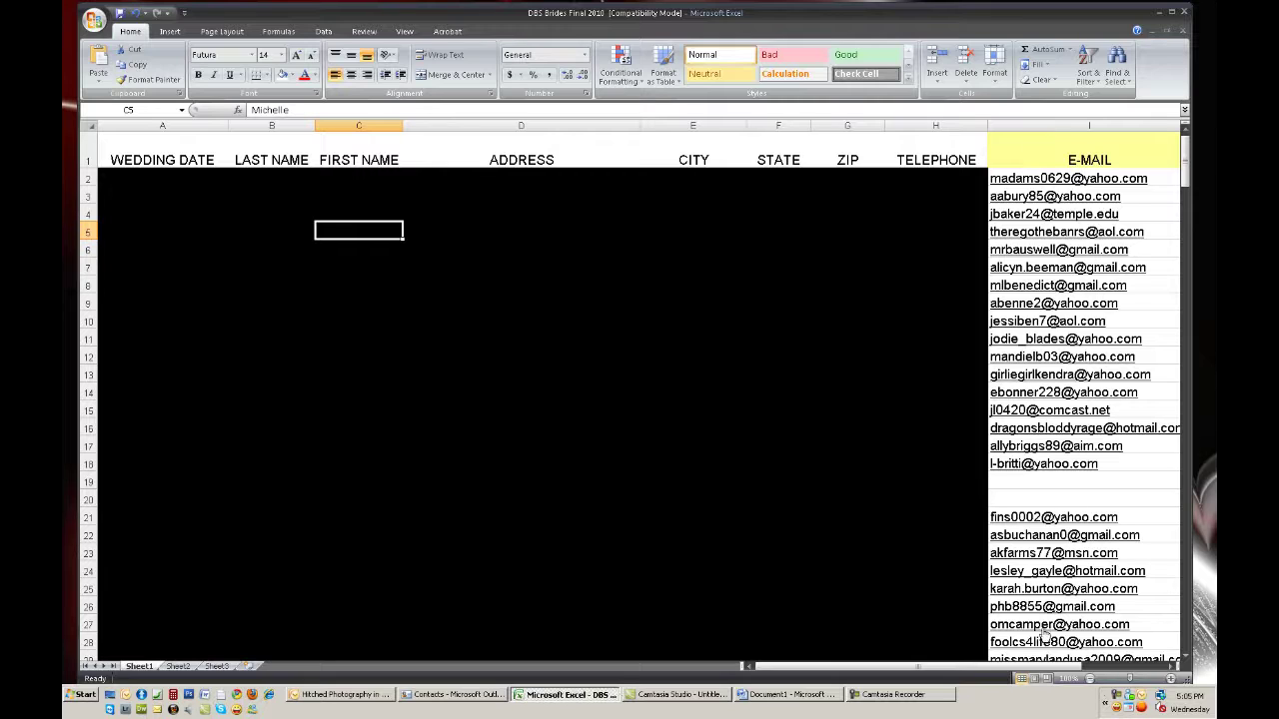
click(1118, 180)
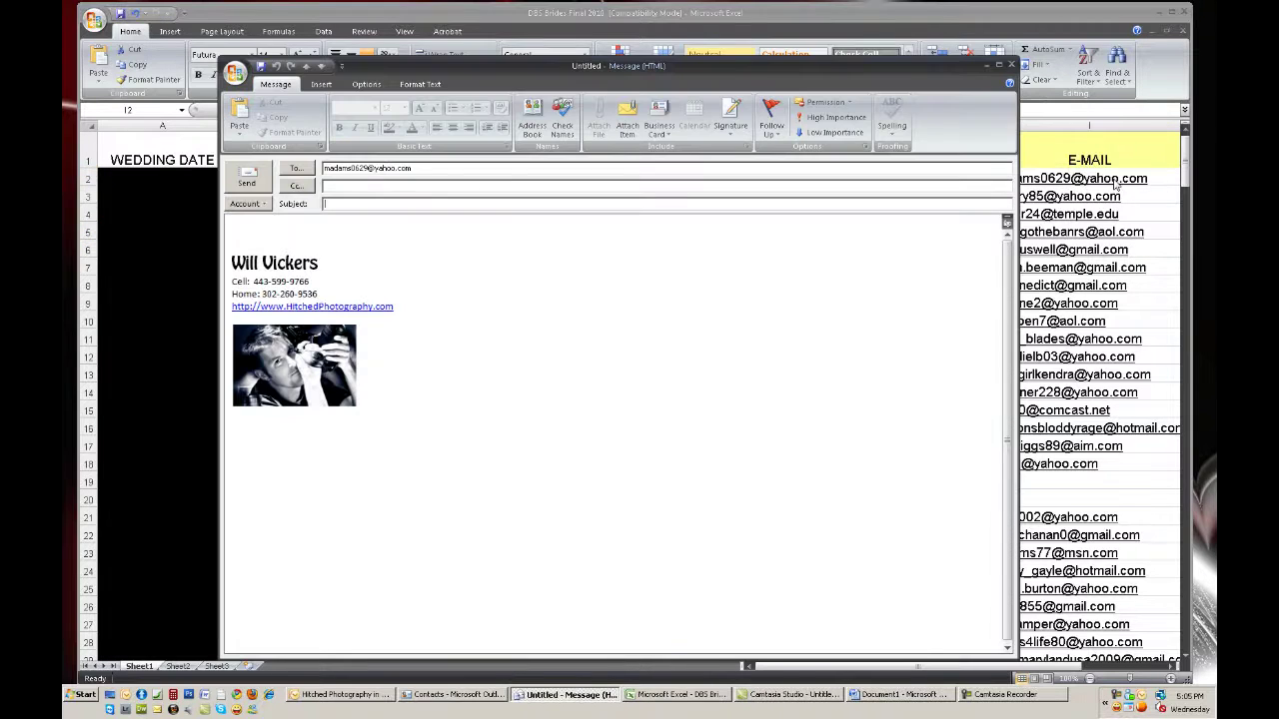
click(1011, 65)
click(642, 417)
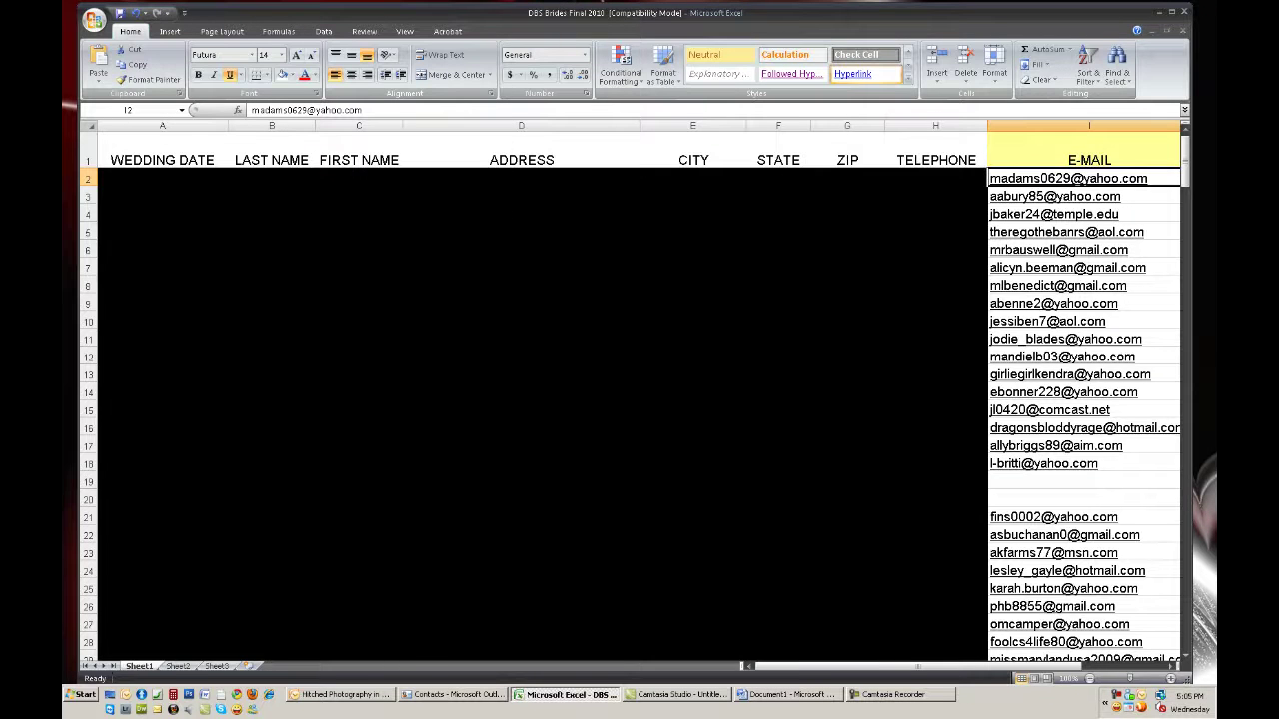
key(super+d)
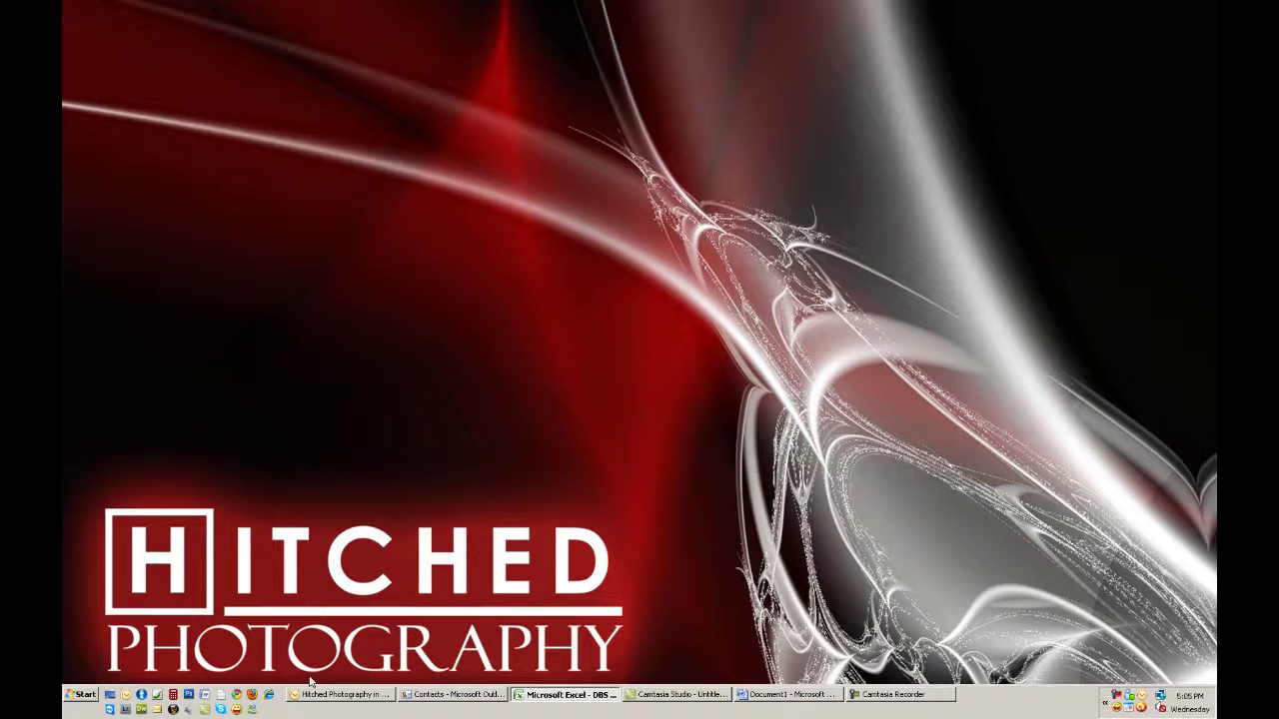
click(313, 693)
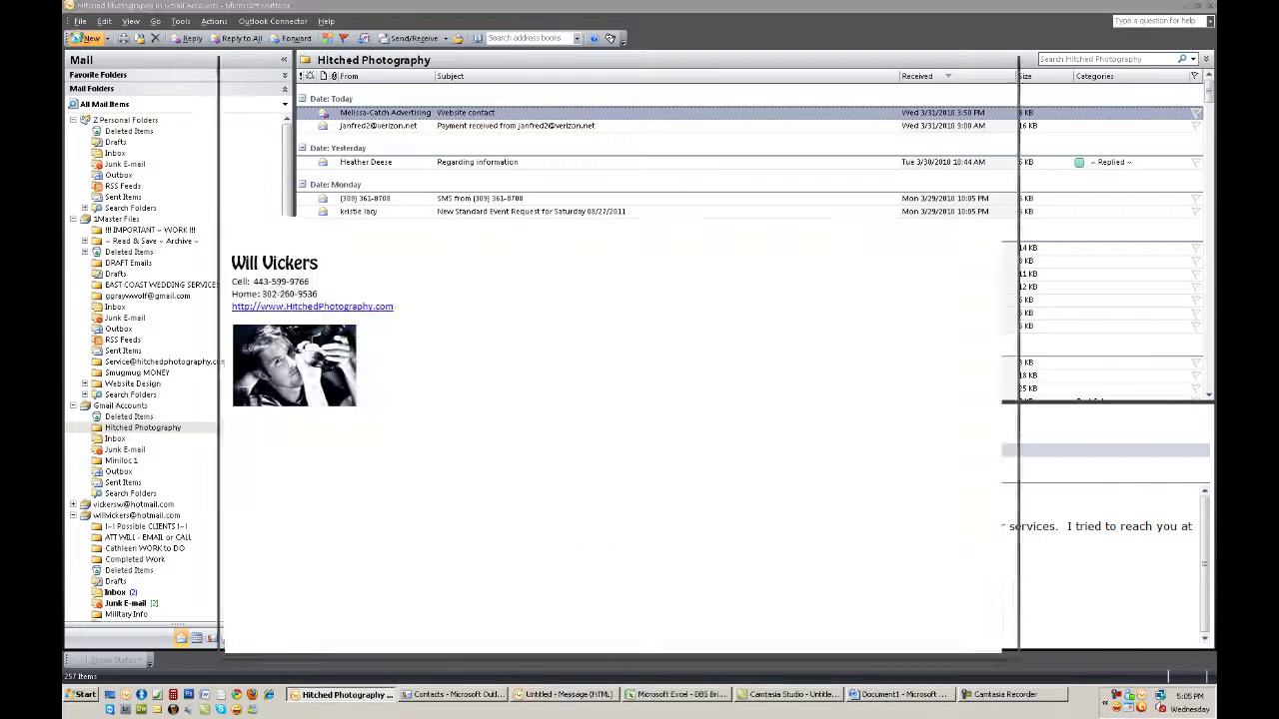
Delete the signature in the untitled message and remove the wrongly pasted lines
drag(394, 412, 245, 230)
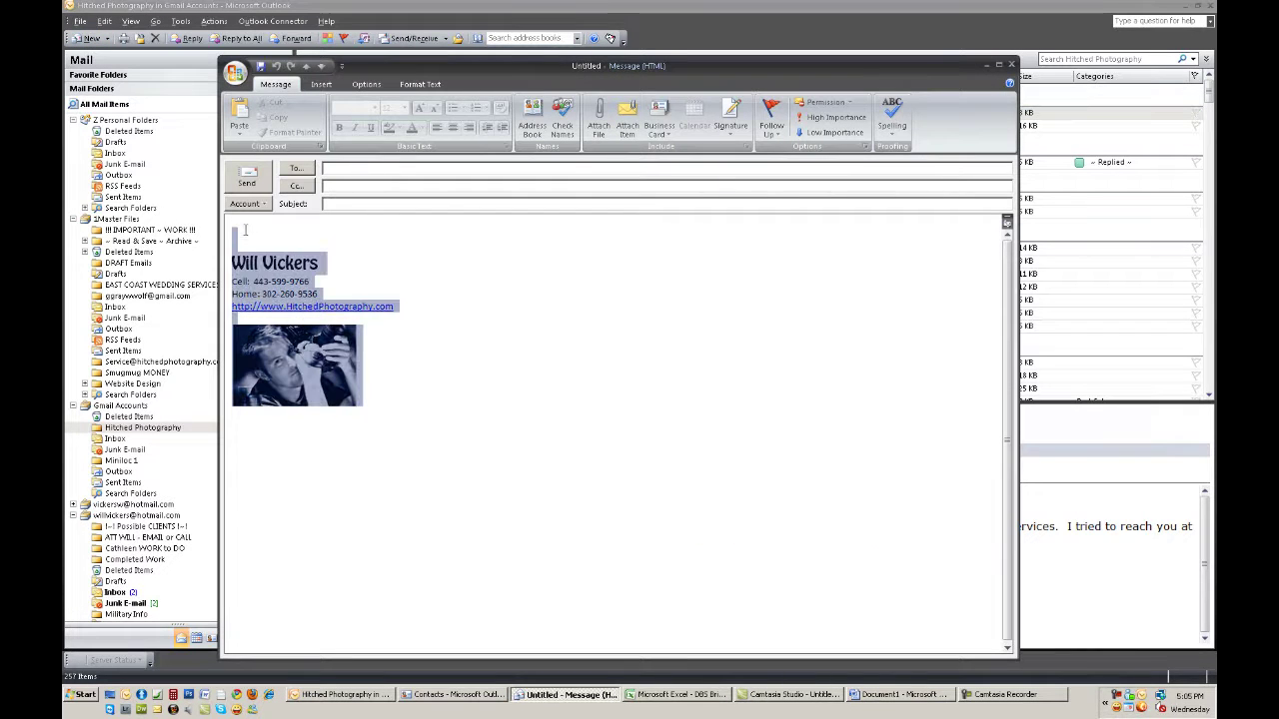
key(Delete)
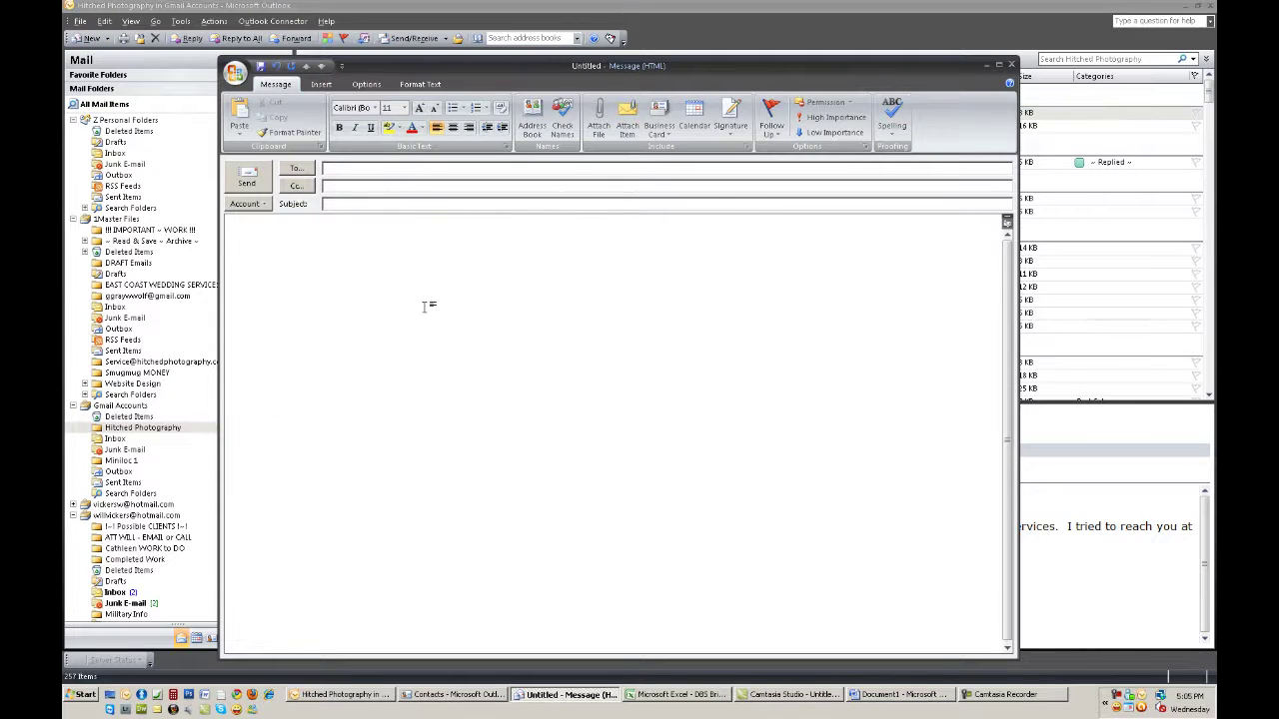
text(Creating A Distrabution List using Outlook 2007 for mass emailing.)
drag(368, 287, 166, 202)
key(Delete)
Copy the entire body of the Beach Portrait Services message
key(alt+Tab)
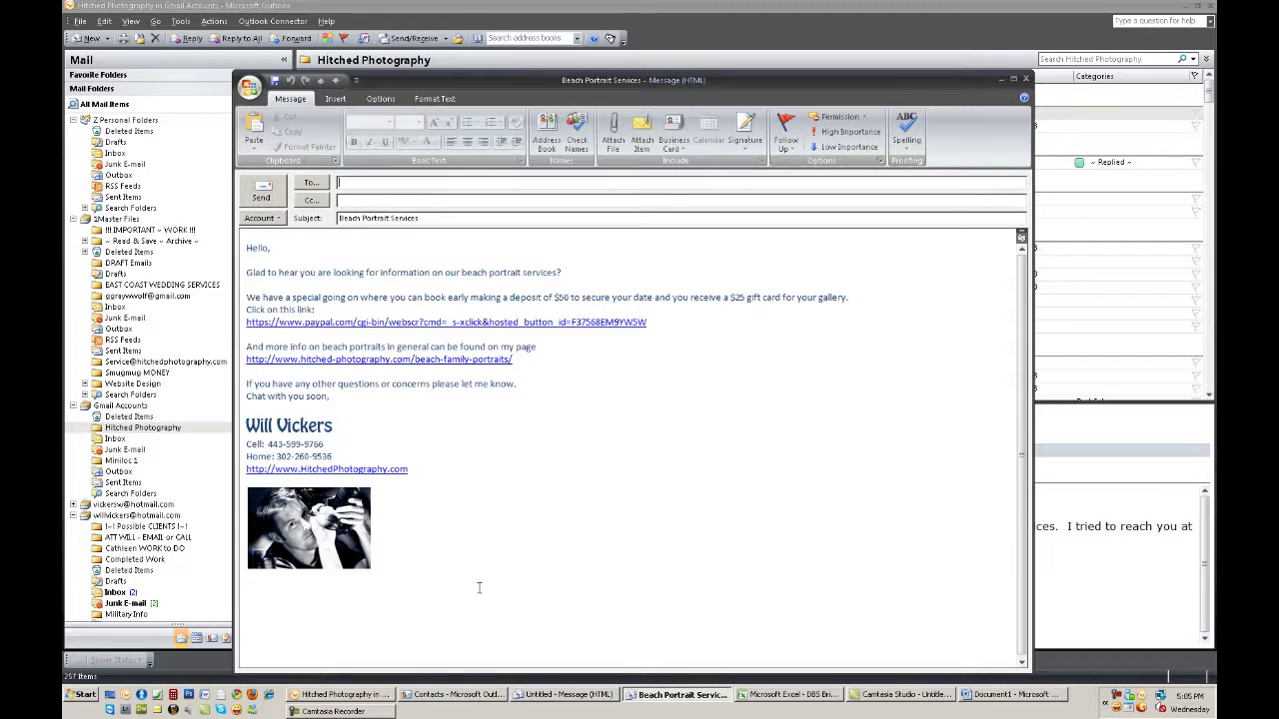
click(478, 588)
key(ctrl+a)
text(6666666)
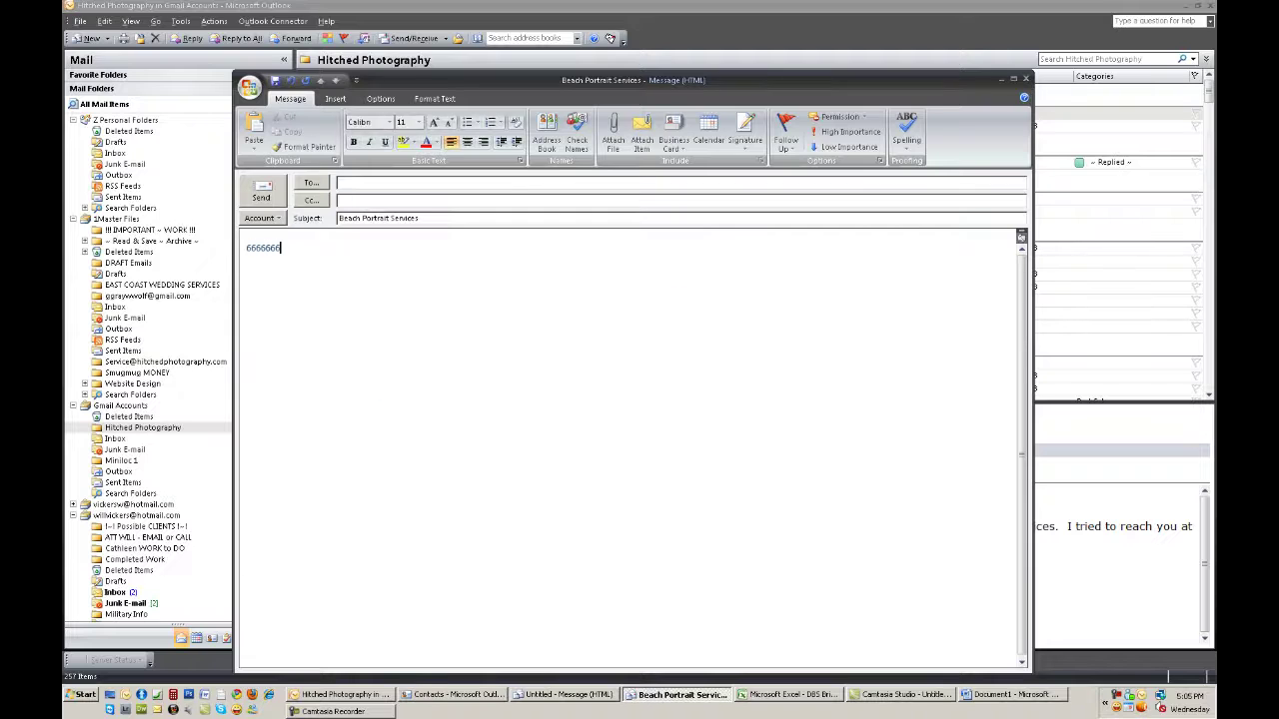
key(ctrl+z)
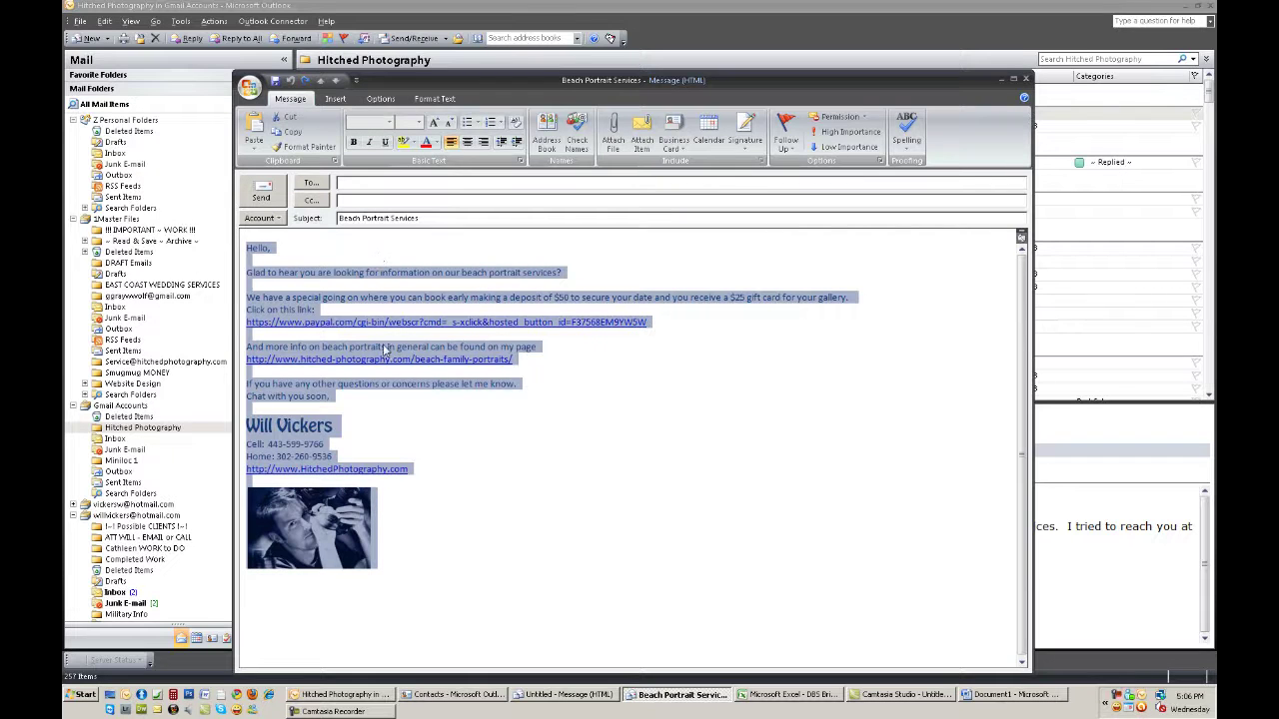
right_click(298, 355)
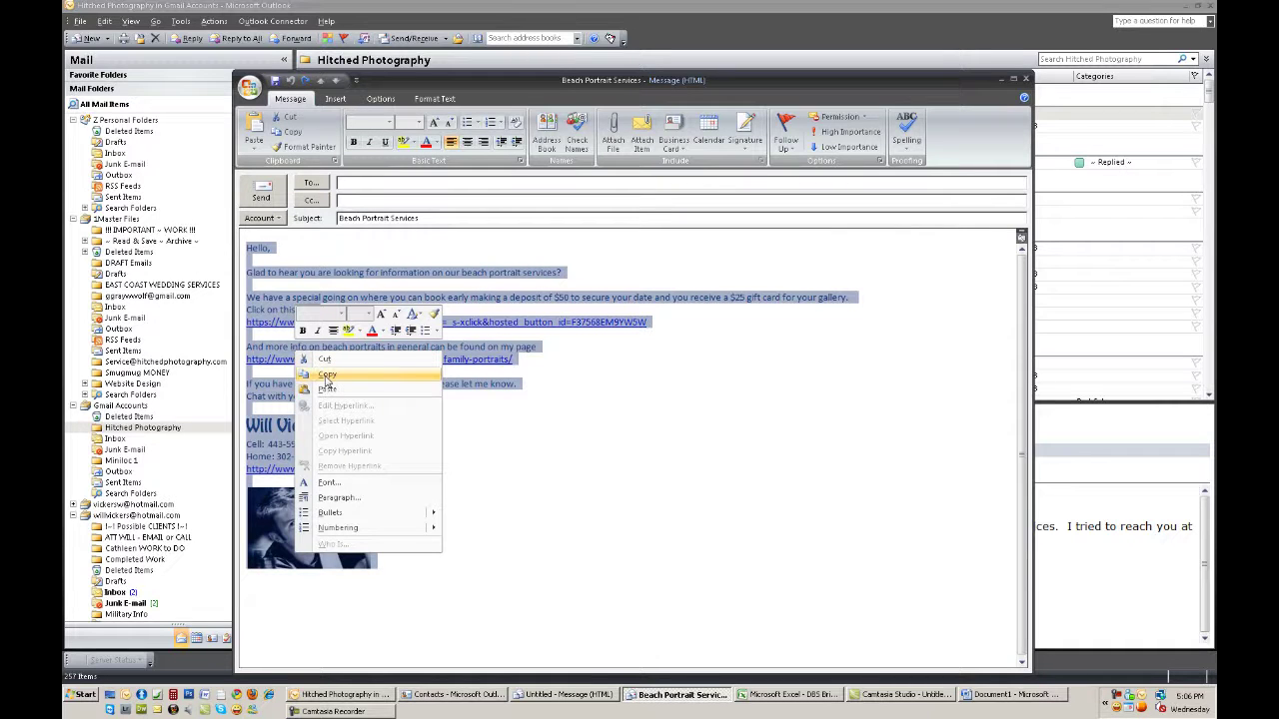
click(326, 378)
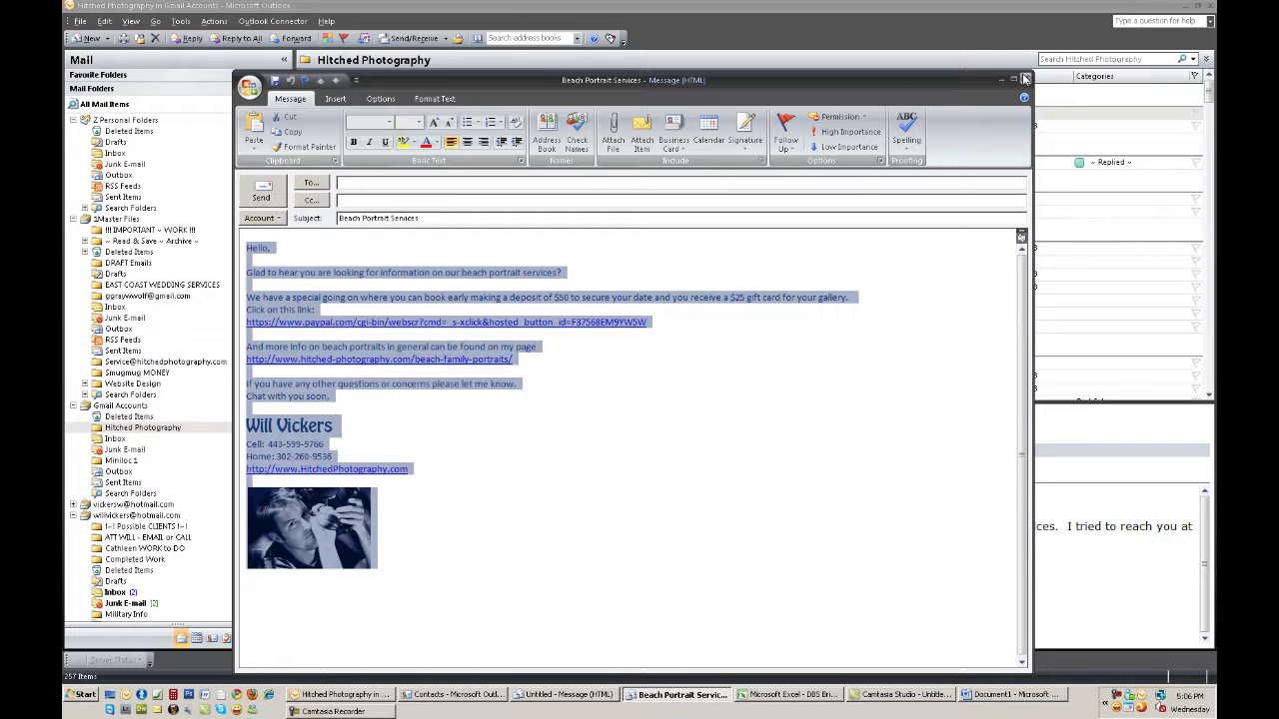
Close the Beach Portrait Services message and the untitled draft, both without saving
click(1013, 79)
click(1197, 8)
click(1026, 80)
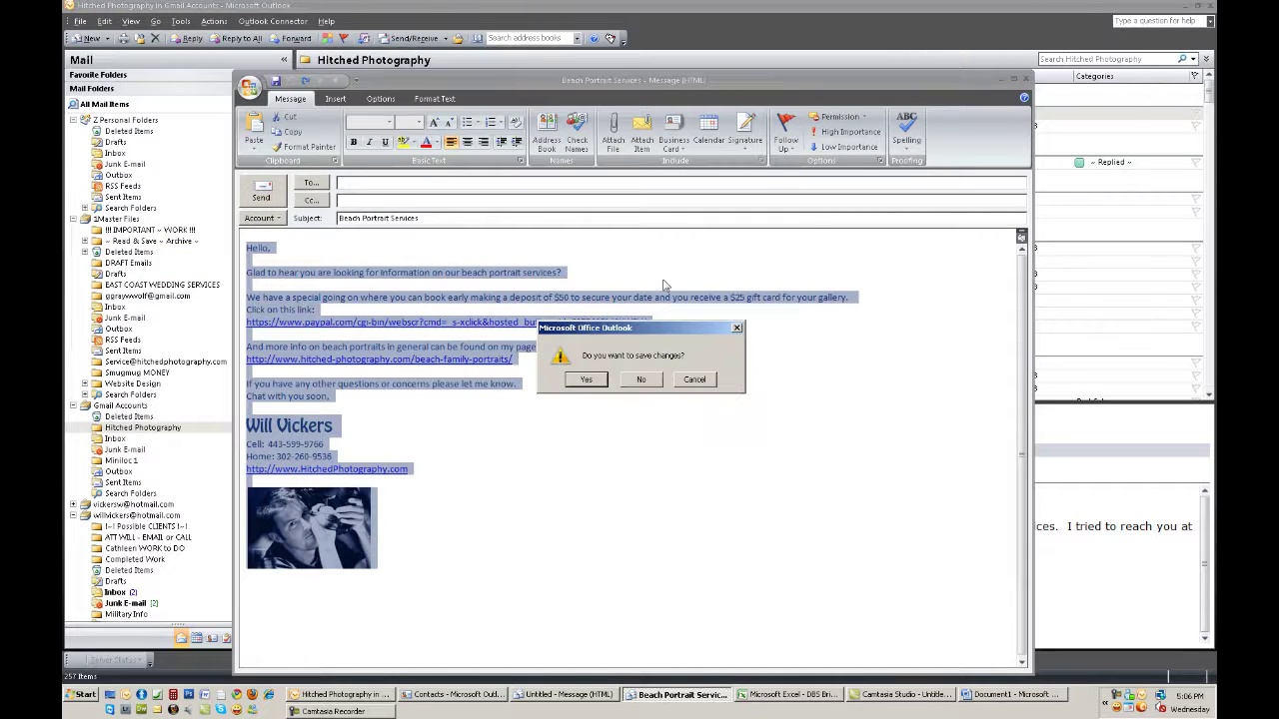
click(639, 386)
click(553, 699)
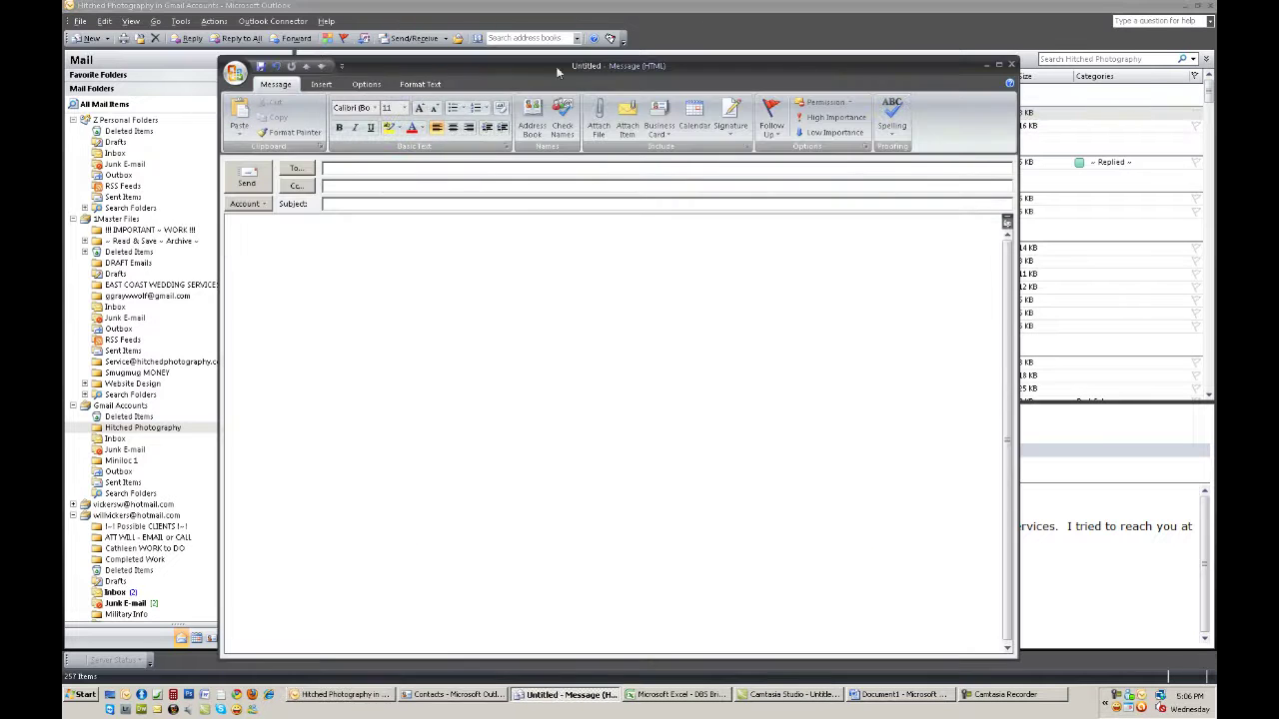
click(1009, 64)
click(639, 381)
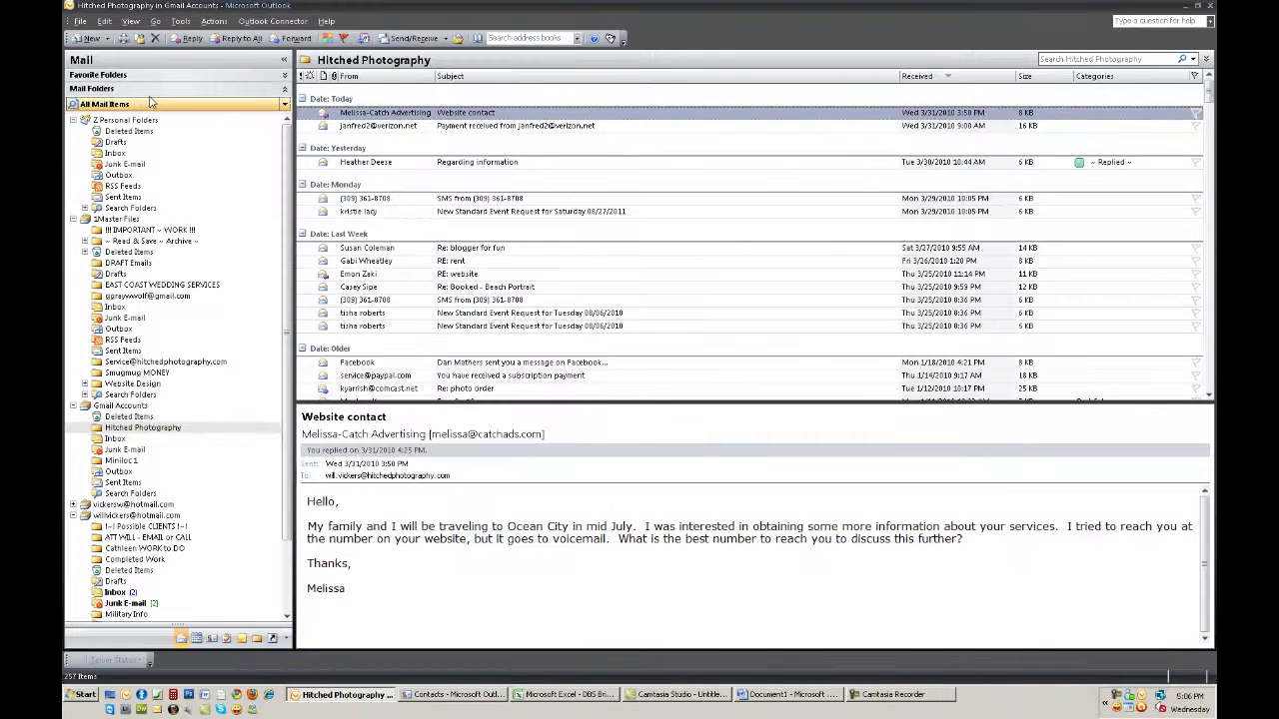
Start a new message and replace its default signature with the copied beach portrait text
click(88, 38)
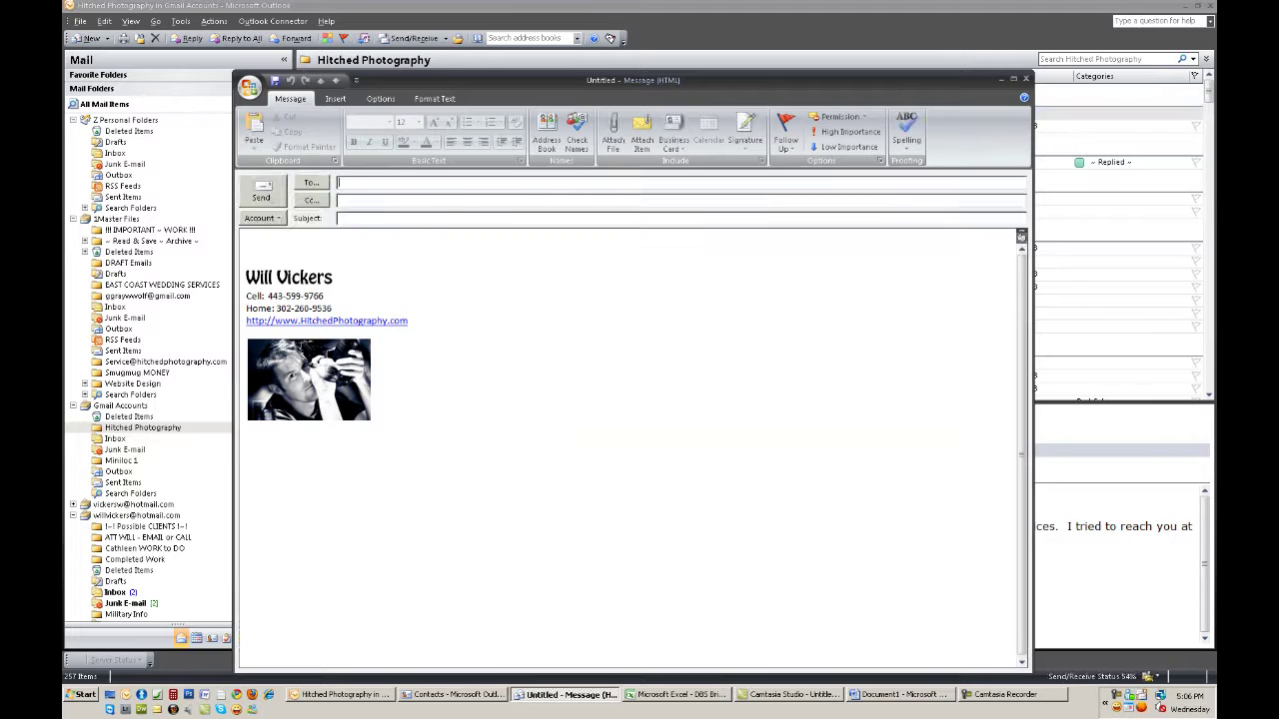
drag(370, 423, 251, 246)
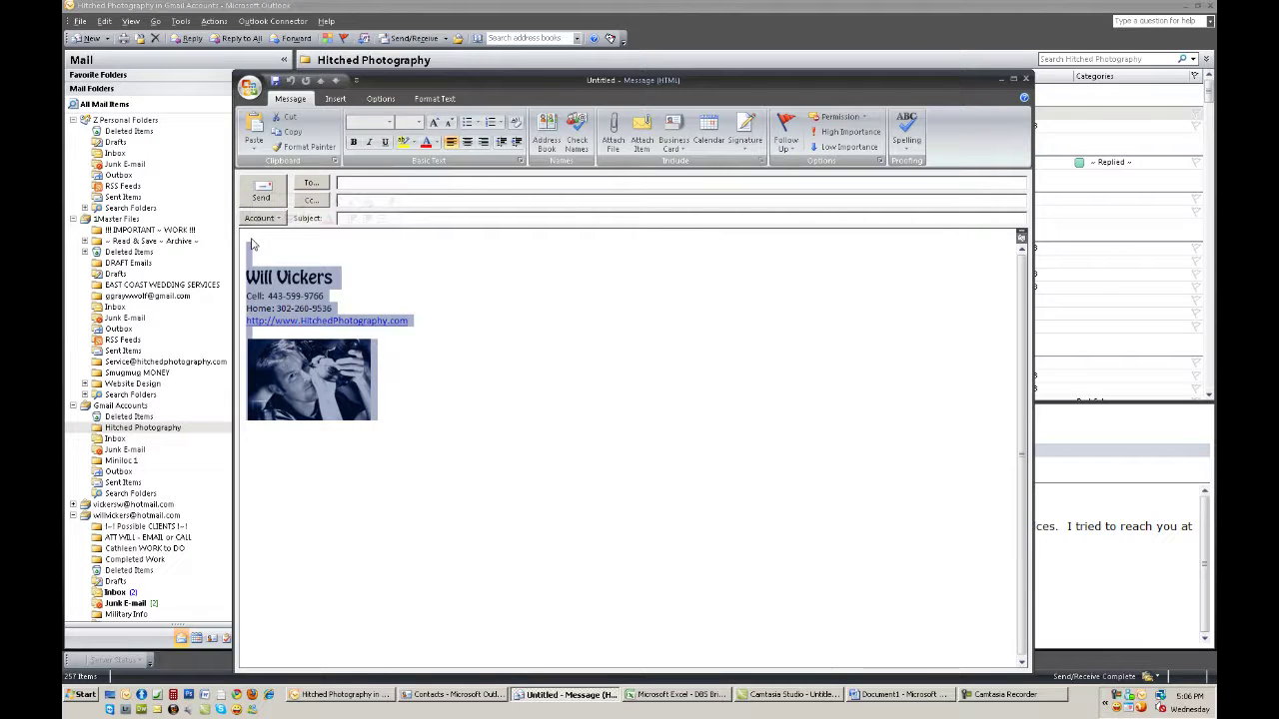
key(Delete)
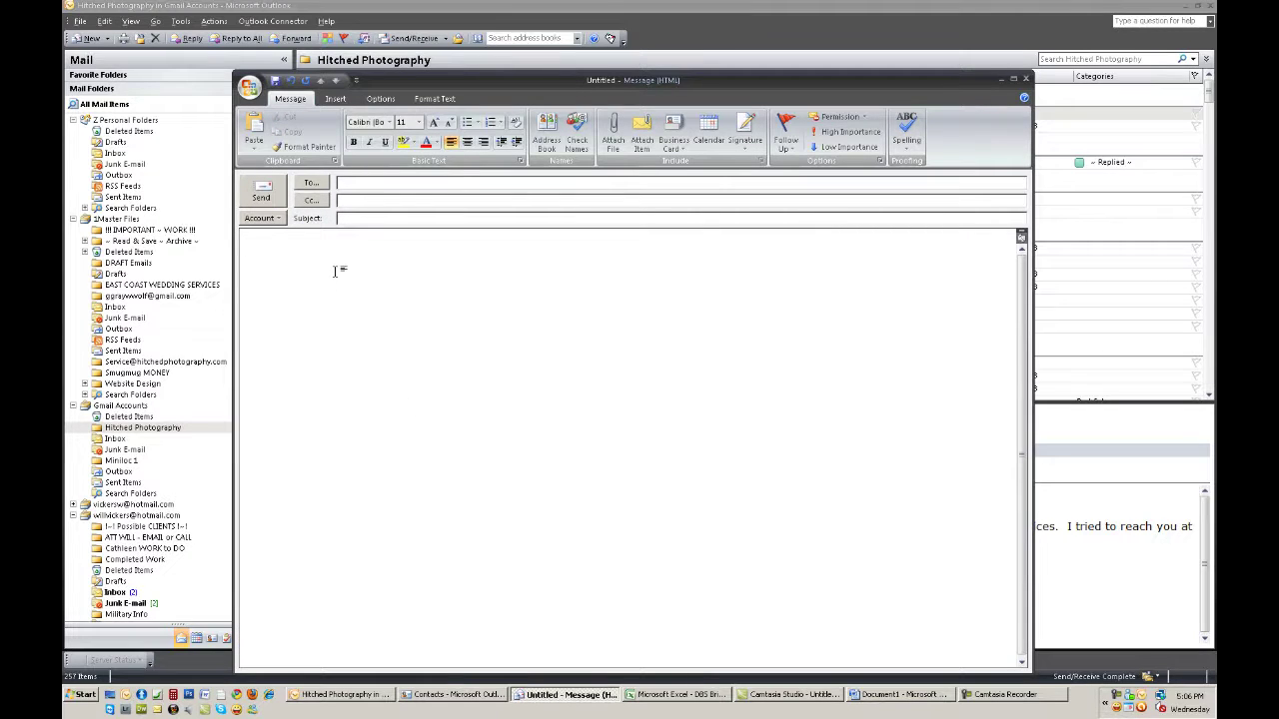
key(ctrl+v)
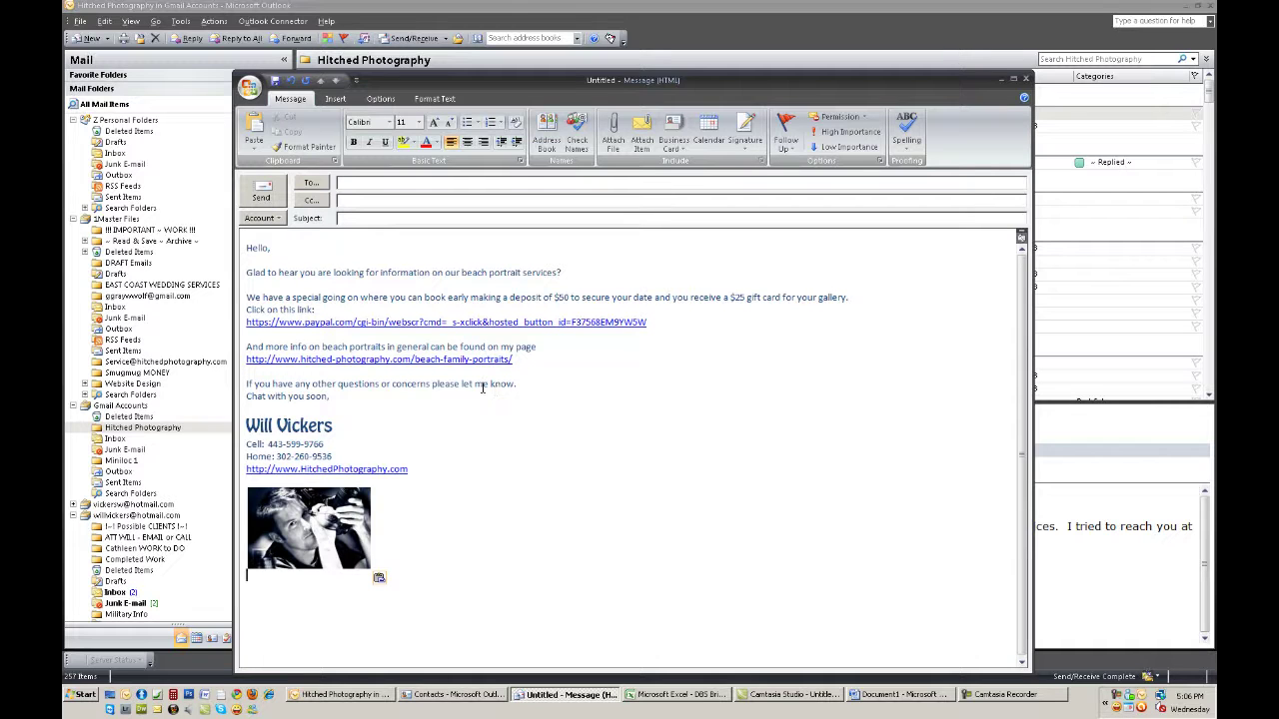
Give the message the subject 'Beach portrait Packages'
click(411, 218)
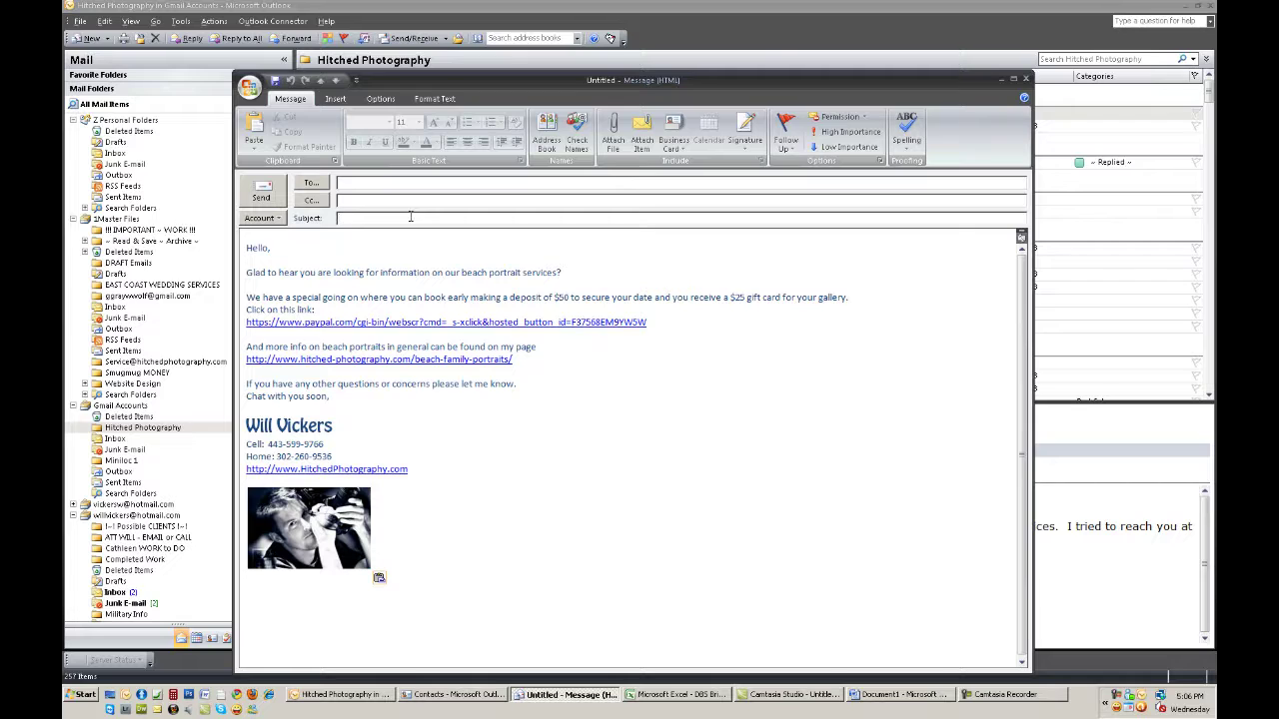
text(Beach portrait Packages)
click(275, 218)
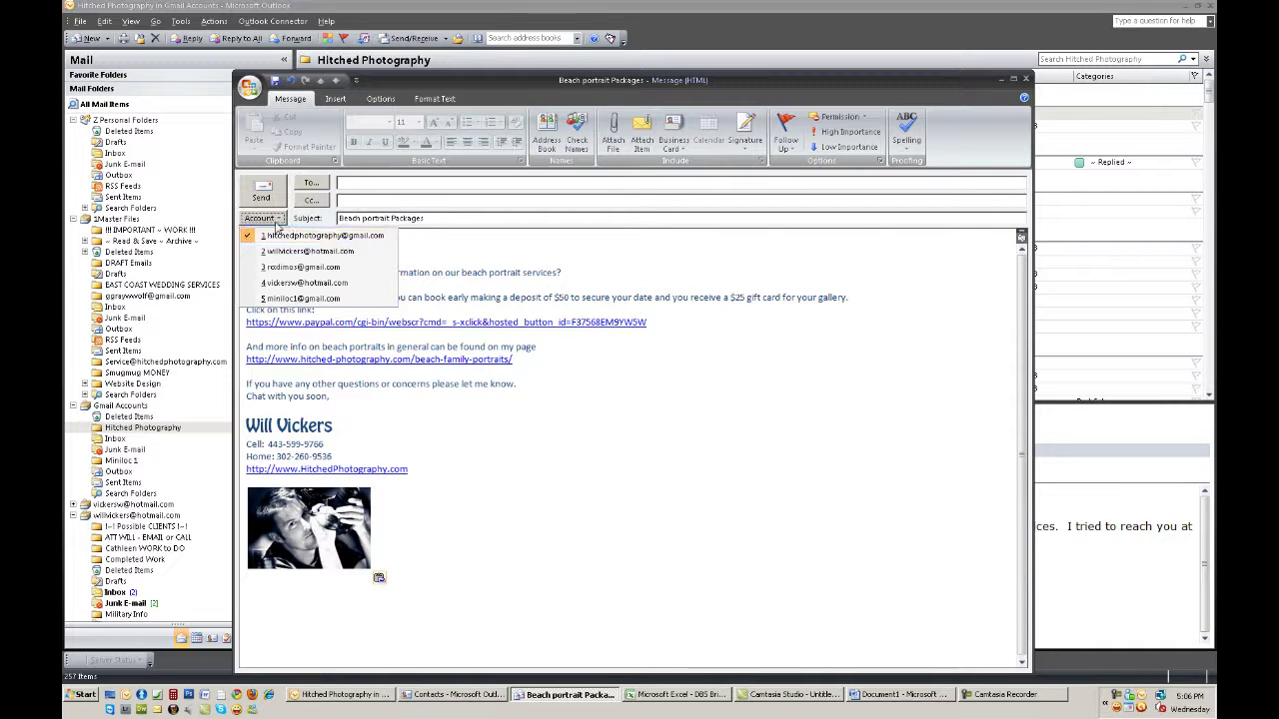
Save the message as an Outlook Template named 'Beach portrait Packages' on the Desktop
click(250, 89)
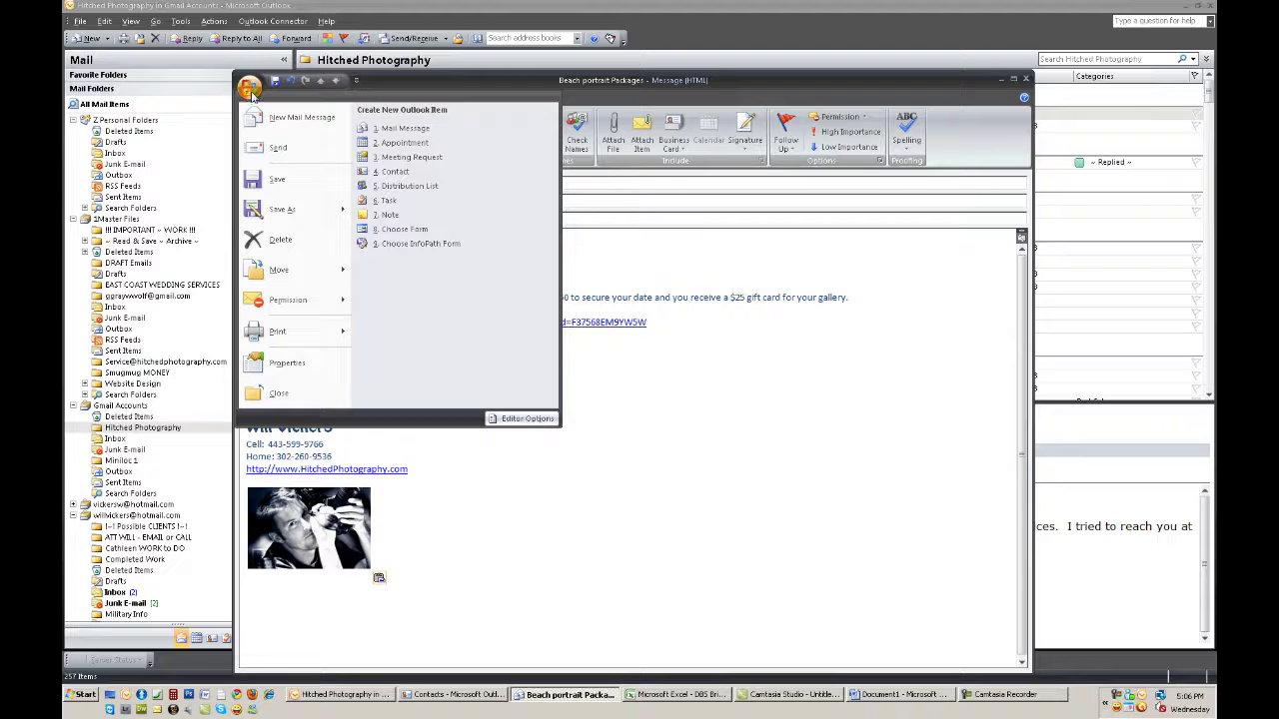
mouse_move(305, 210)
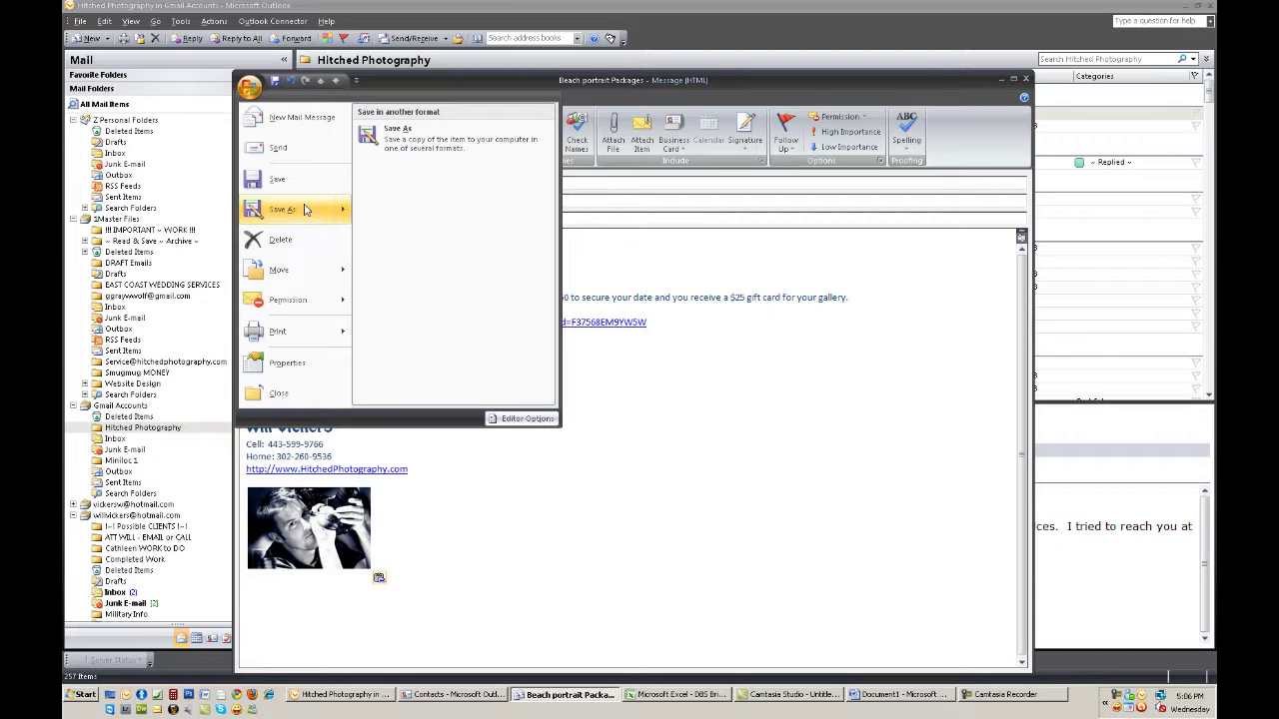
click(399, 134)
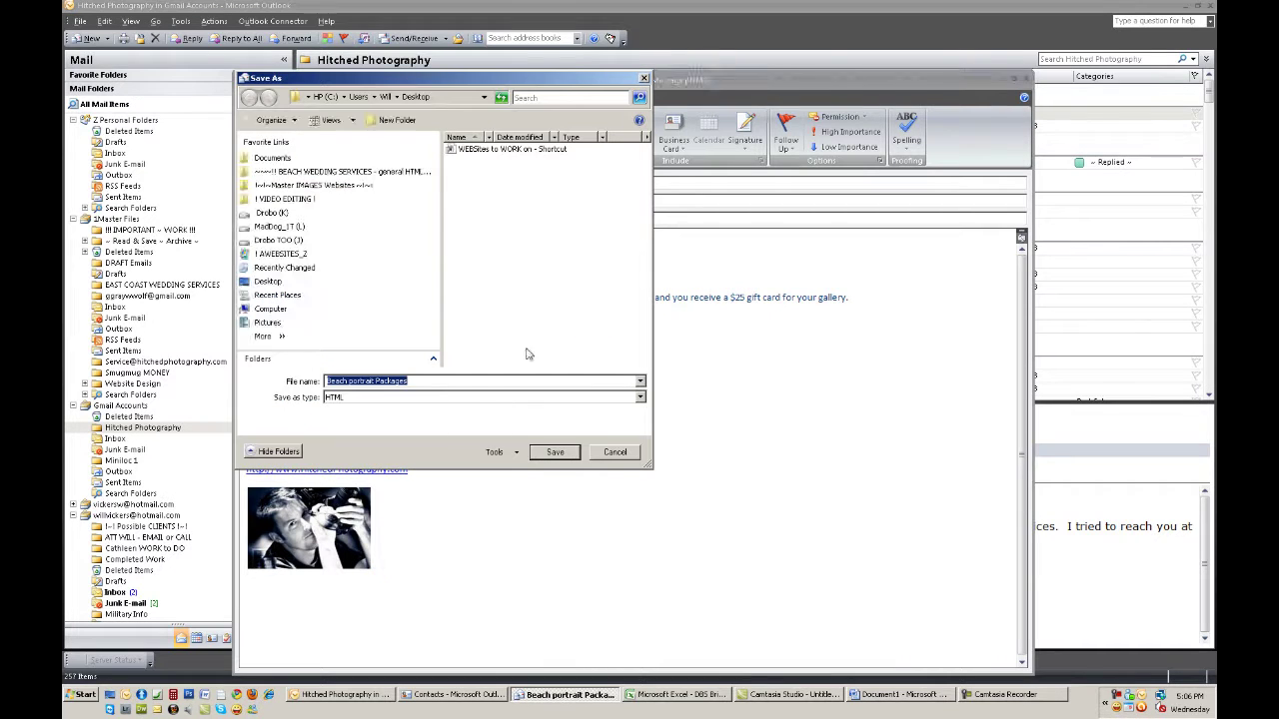
click(365, 397)
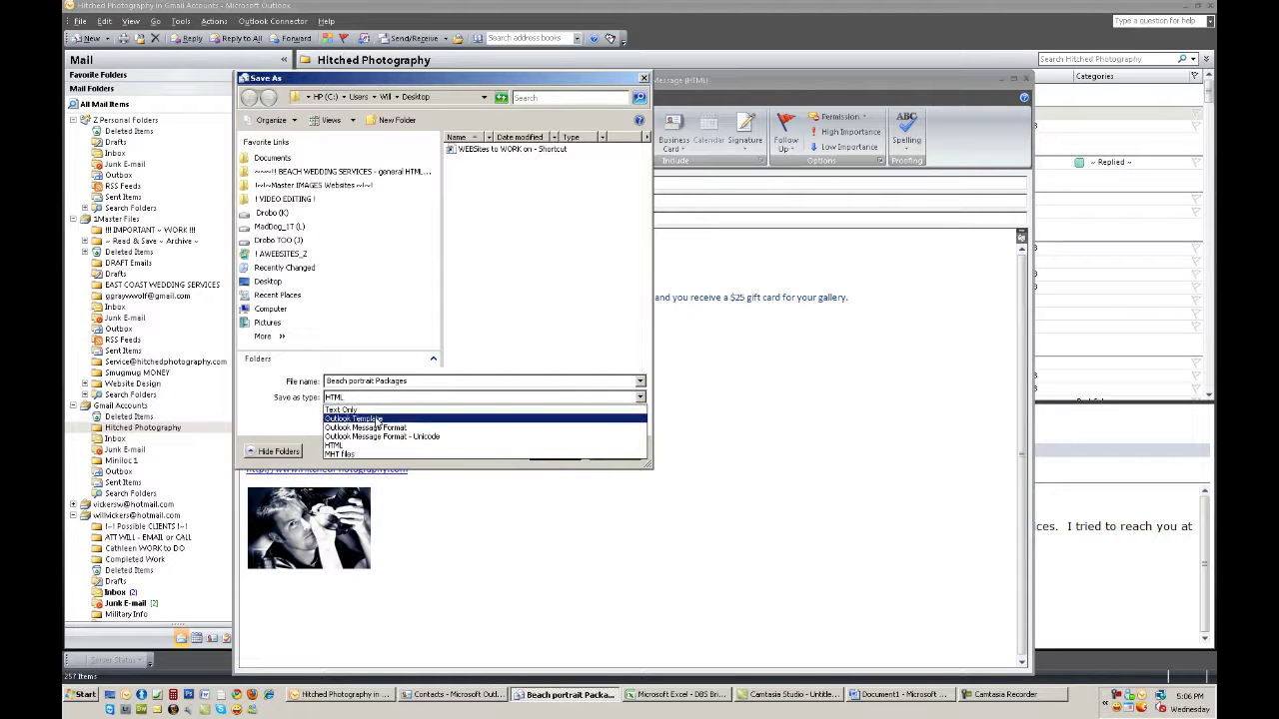
click(378, 420)
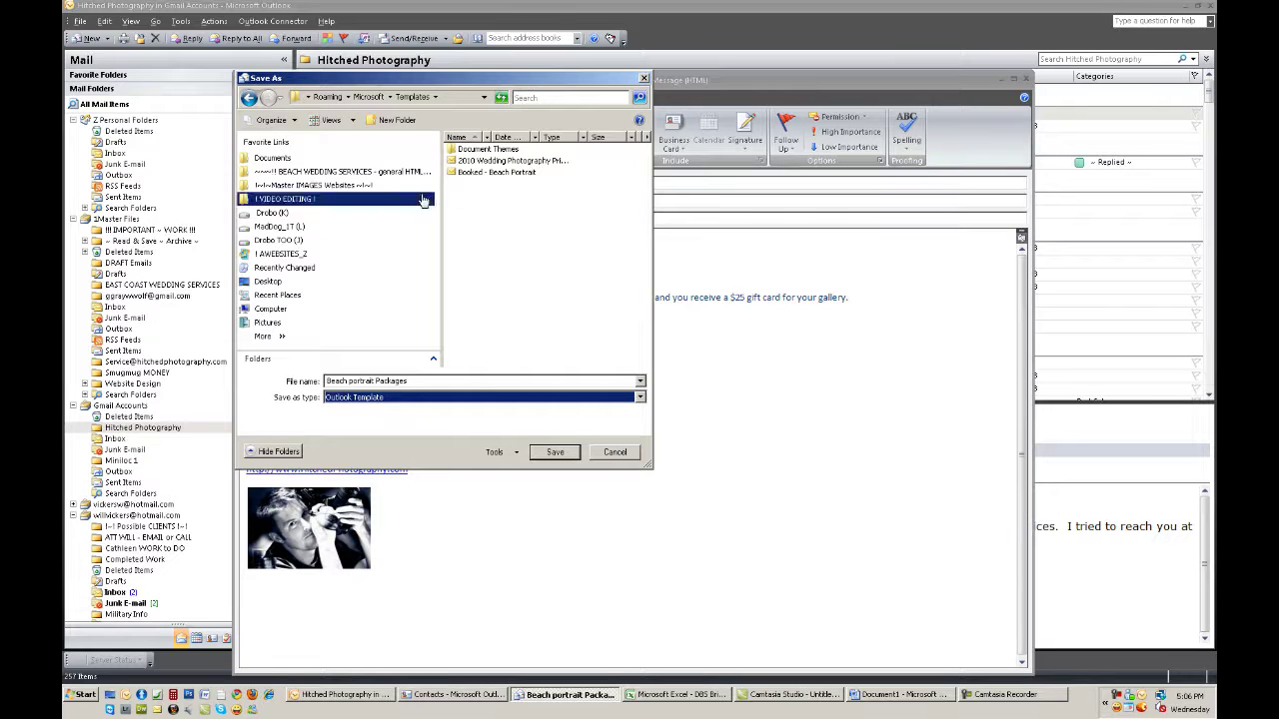
click(289, 283)
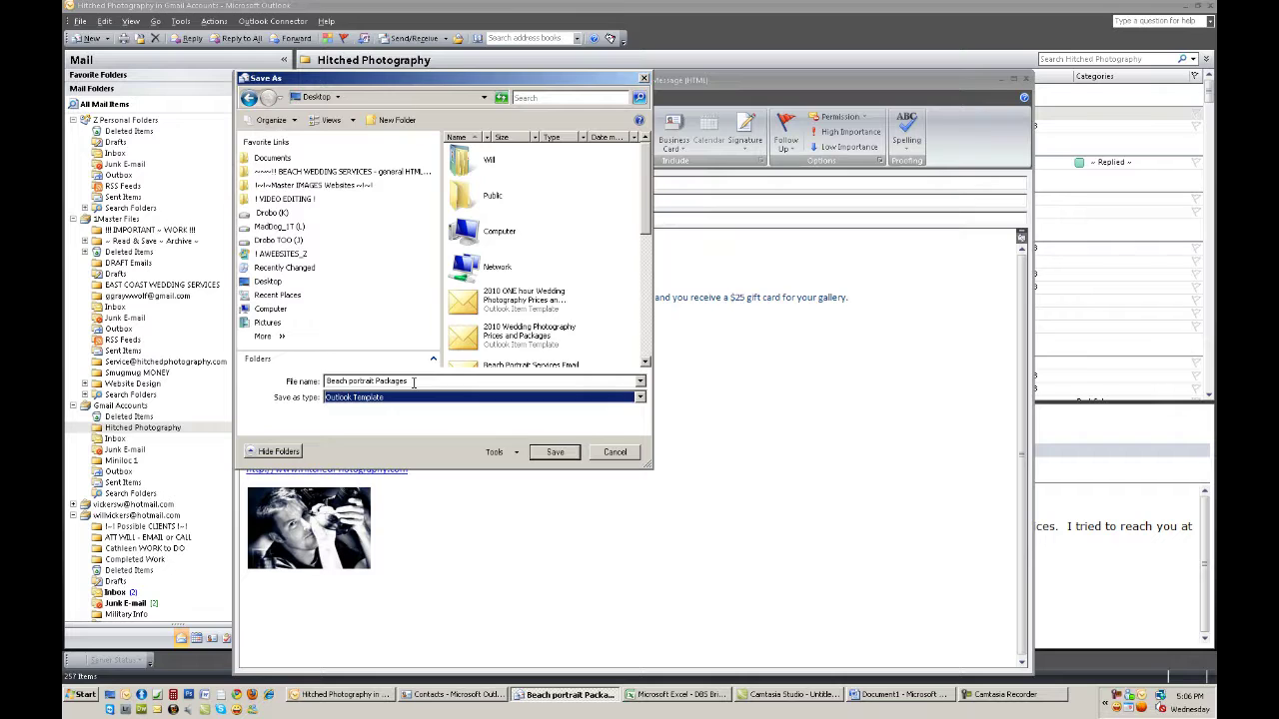
click(494, 380)
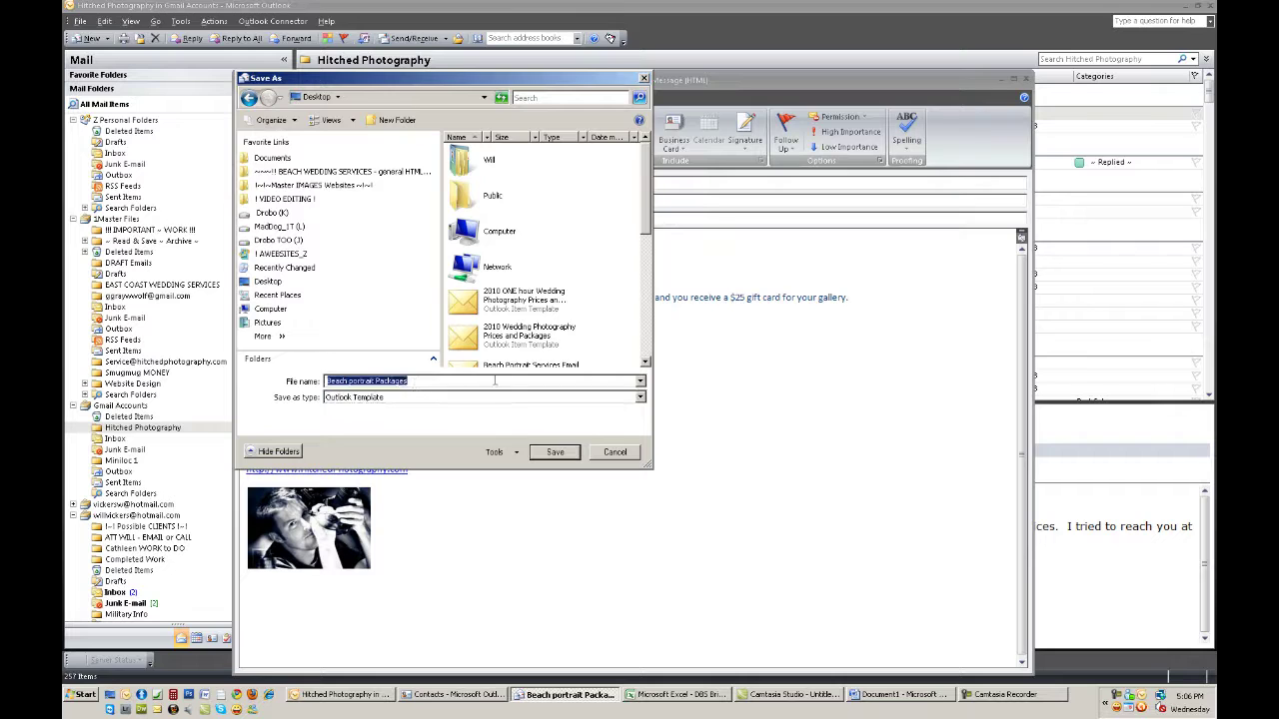
click(553, 453)
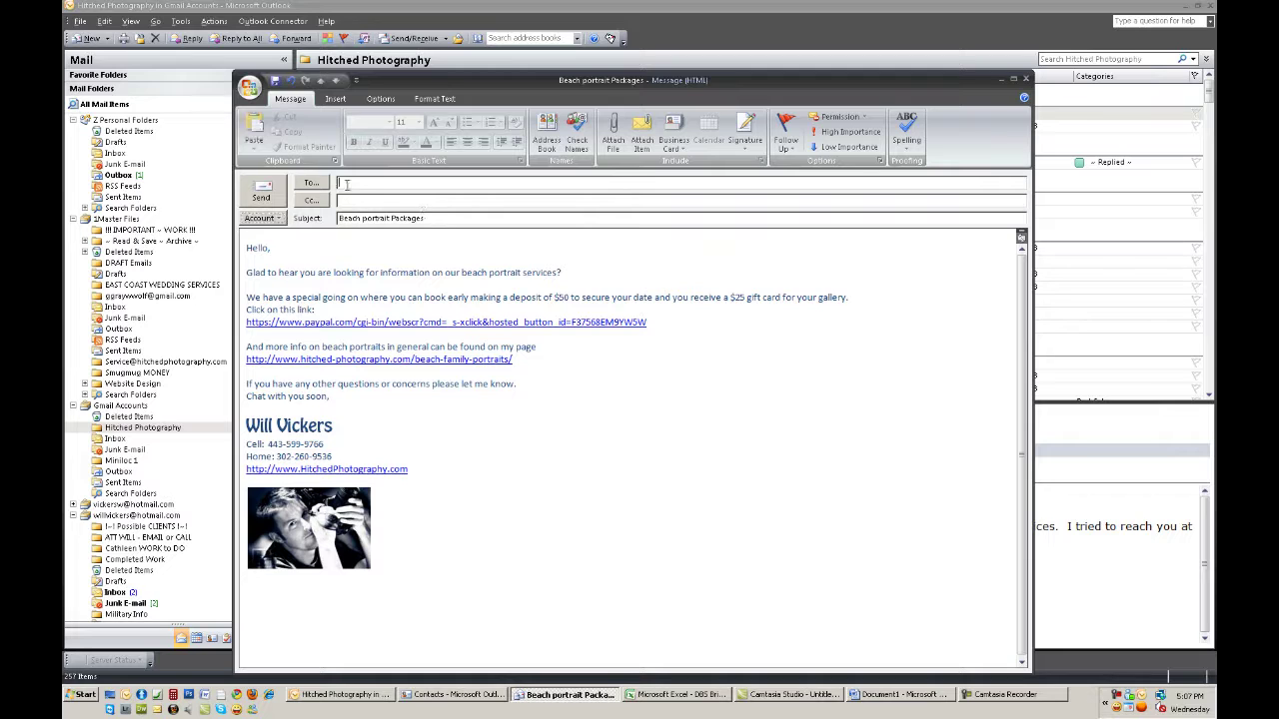
Close the Beach portrait Packages message without saving changes and minimize Outlook
drag(247, 242, 509, 393)
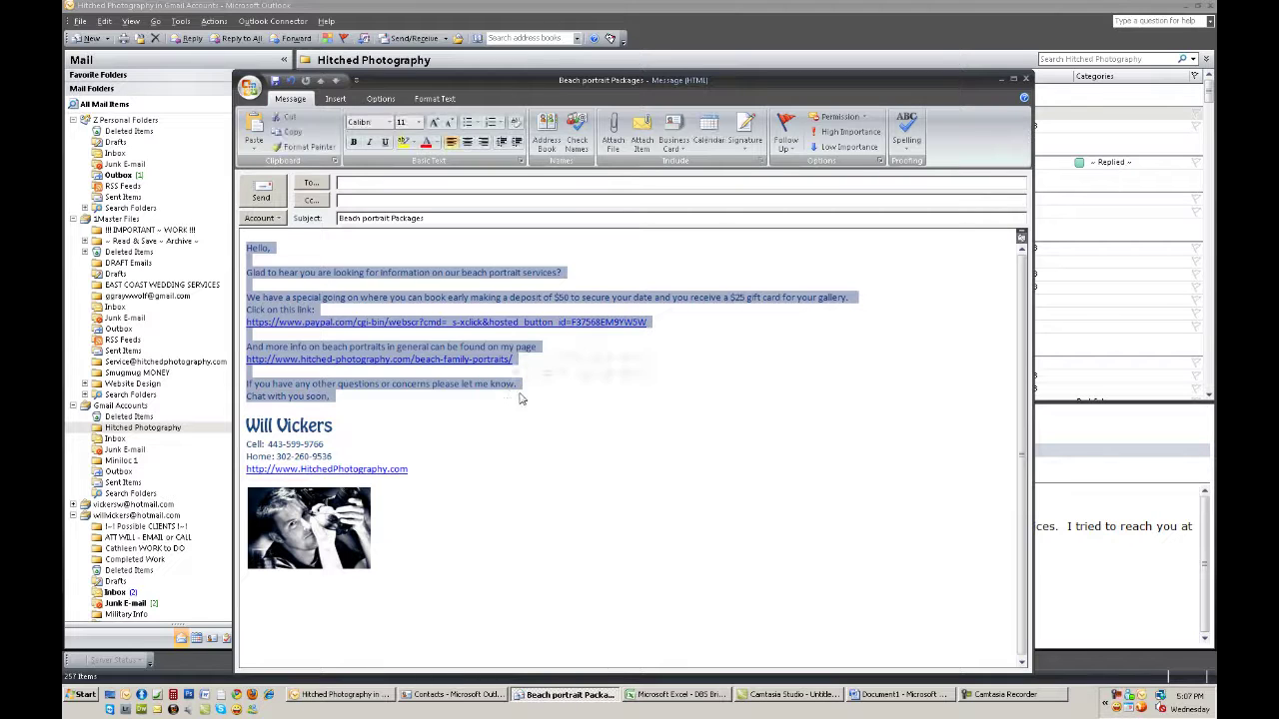
click(774, 361)
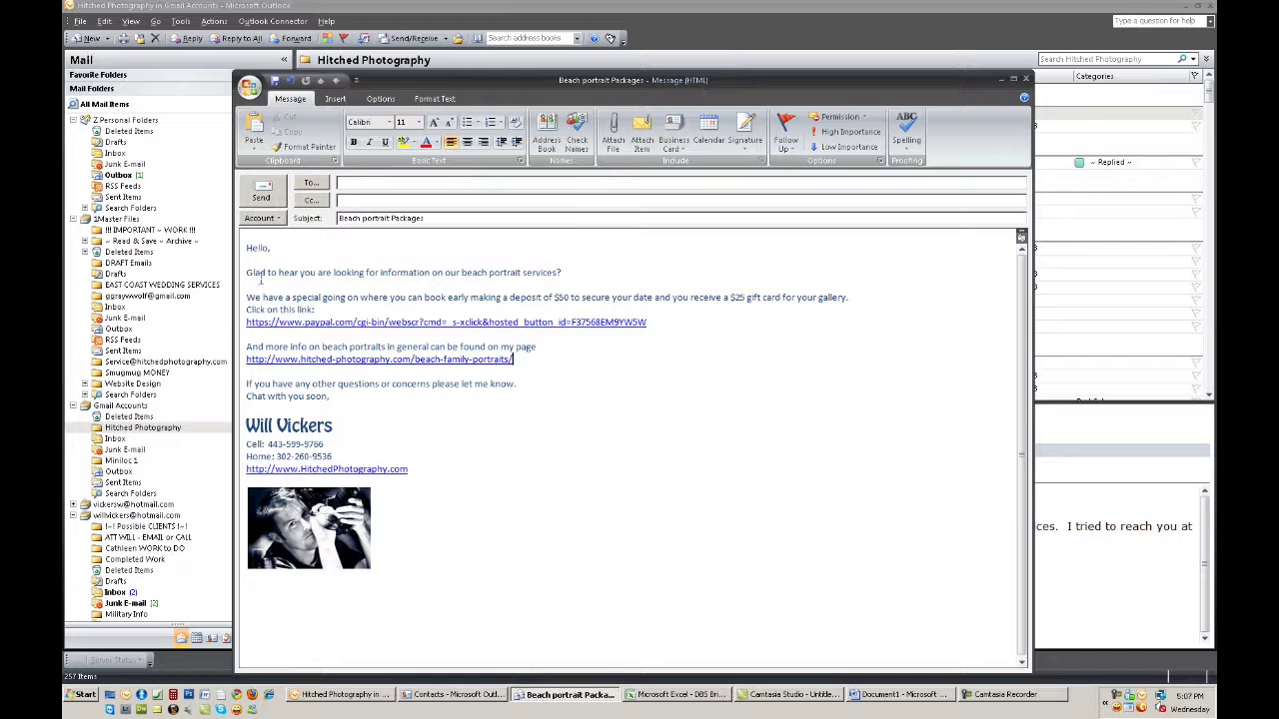
drag(299, 273, 431, 276)
click(1025, 79)
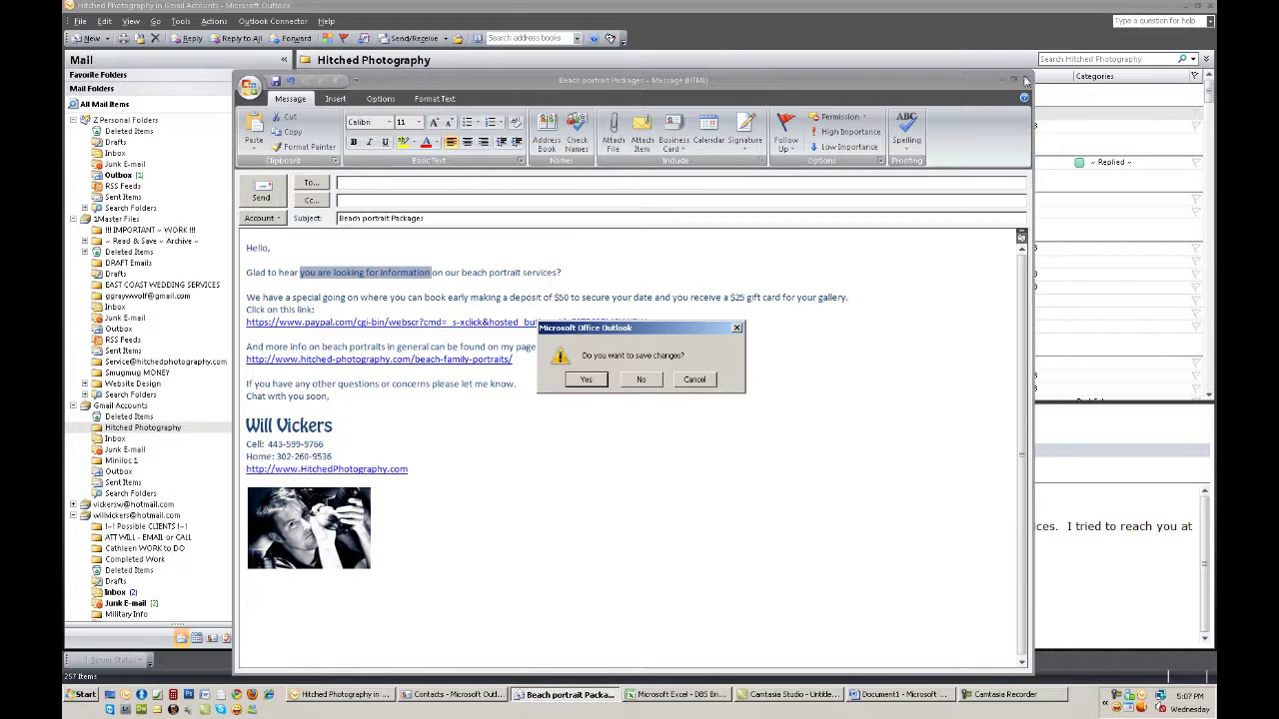
click(637, 380)
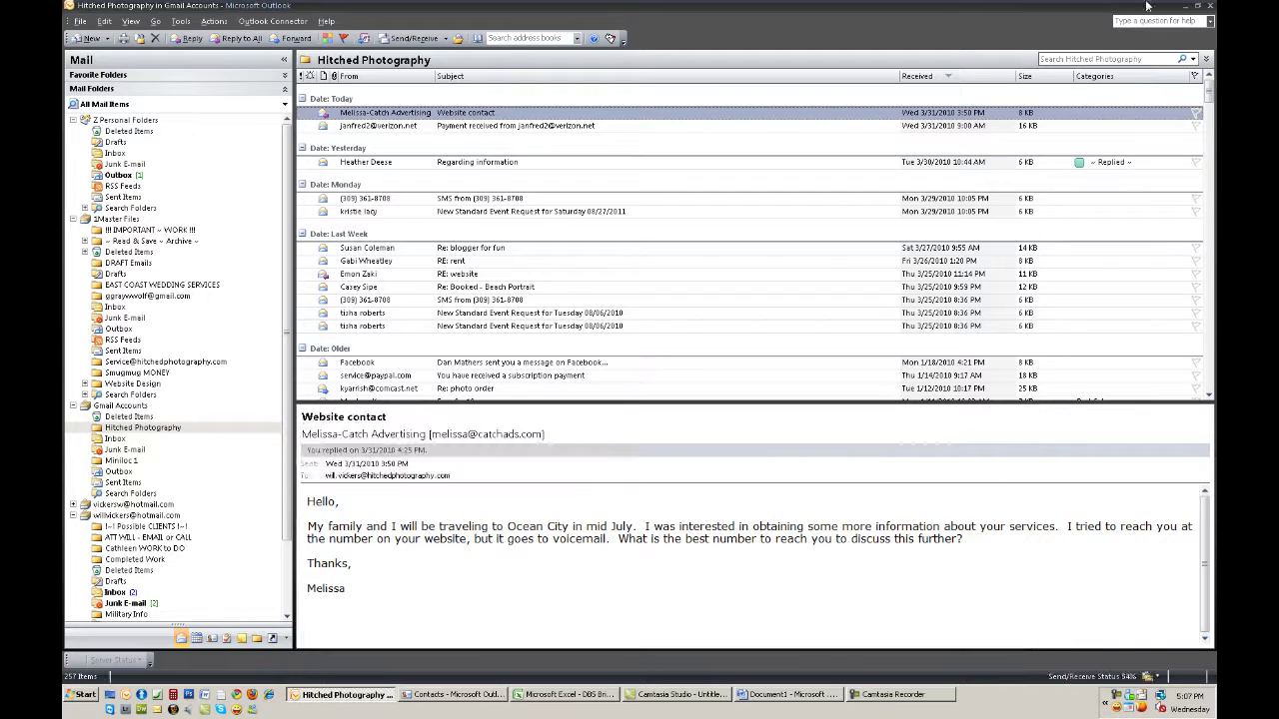
click(1183, 5)
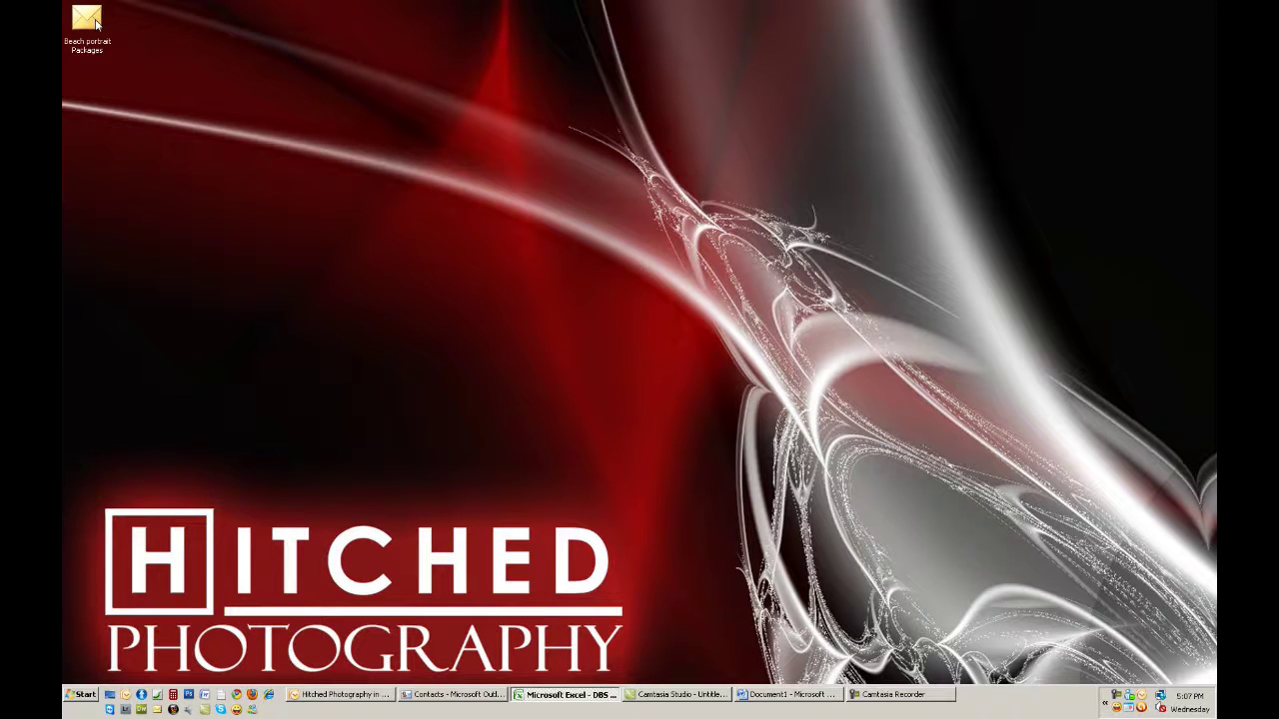
Open eight copies of the Beach portrait Packages template from its desktop icon
double_click(86, 20)
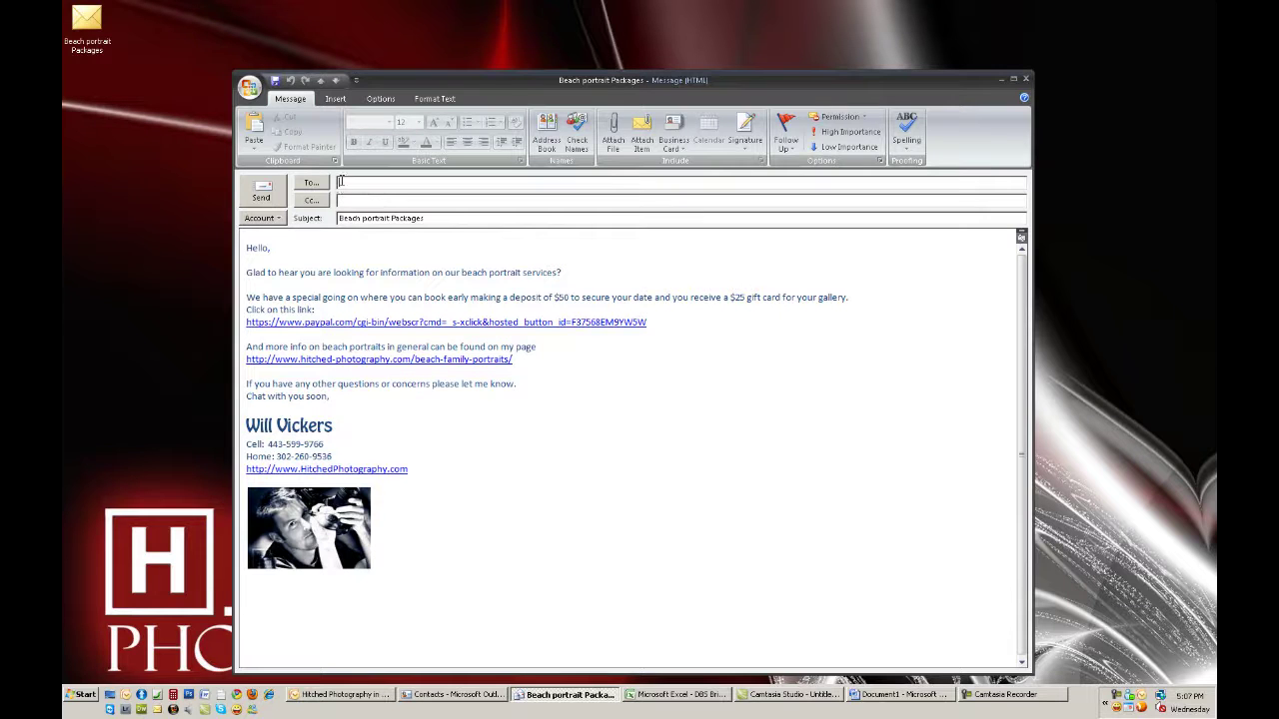
double_click(85, 22)
double_click(88, 24)
double_click(90, 24)
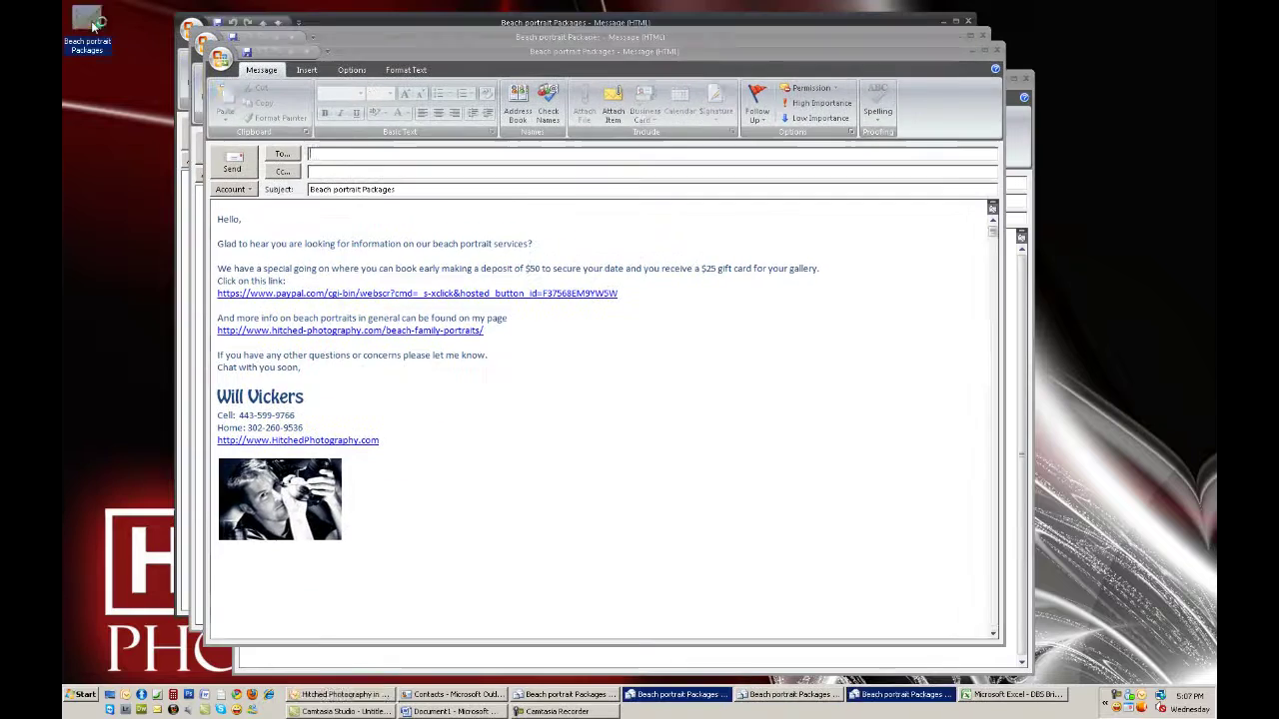
double_click(88, 22)
double_click(89, 23)
double_click(89, 24)
double_click(90, 24)
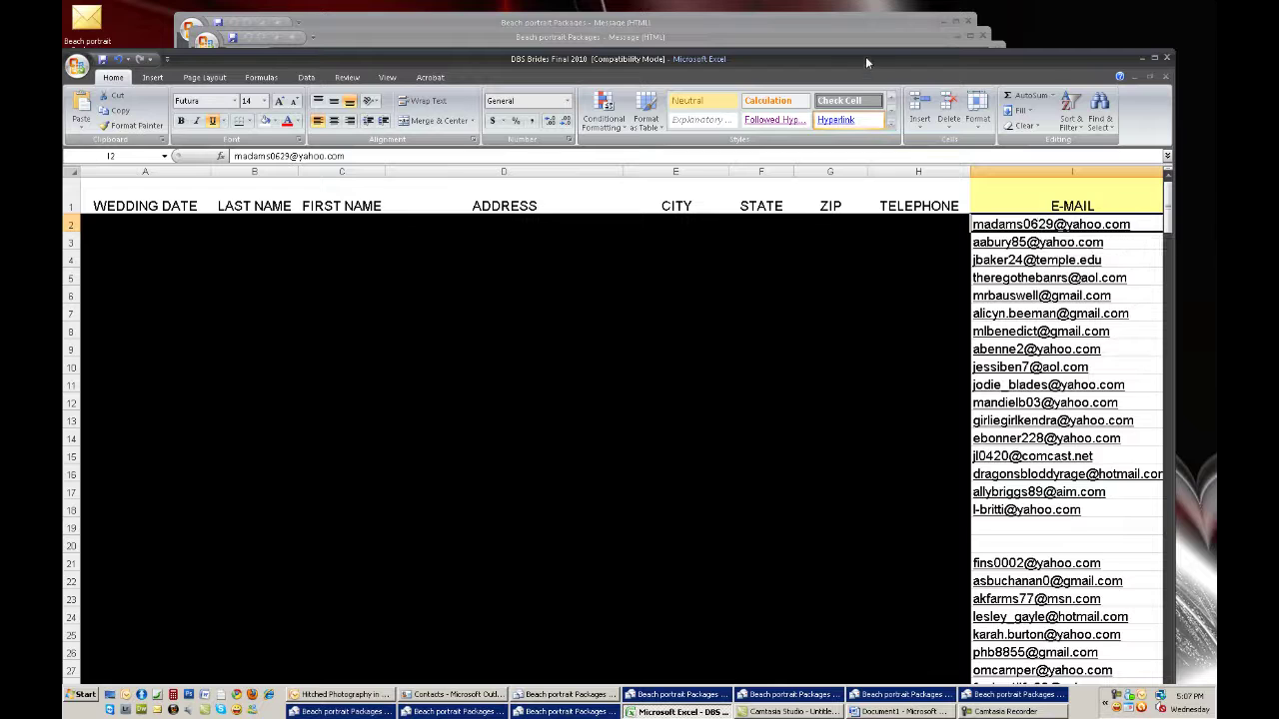
Discard a stray untitled message and paste the first client's e-mail into a copy's To field
key(alt+Tab)
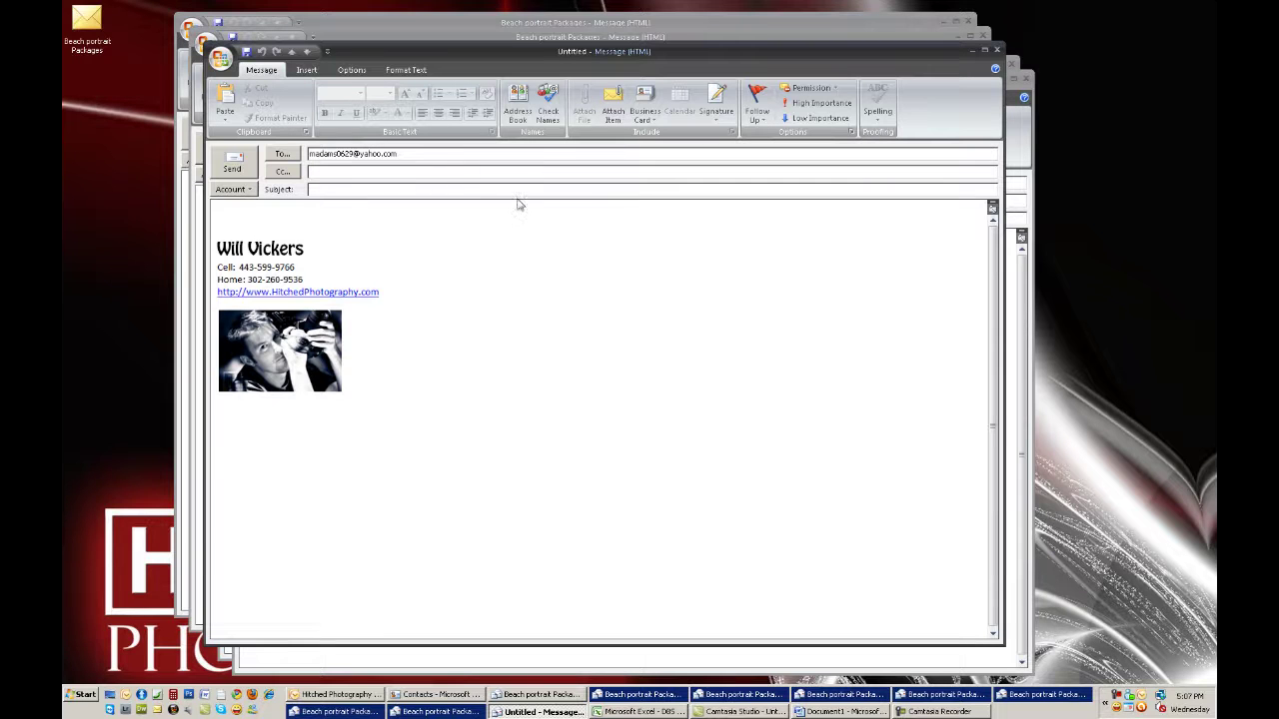
click(995, 51)
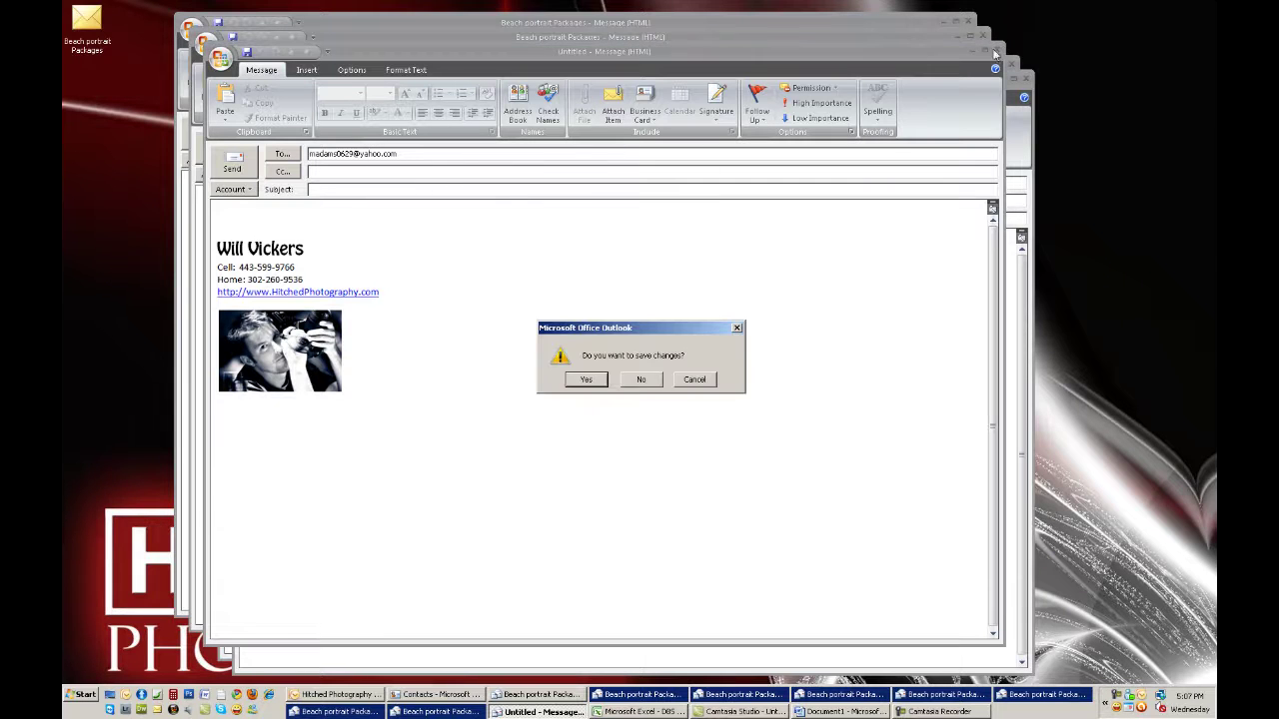
click(639, 380)
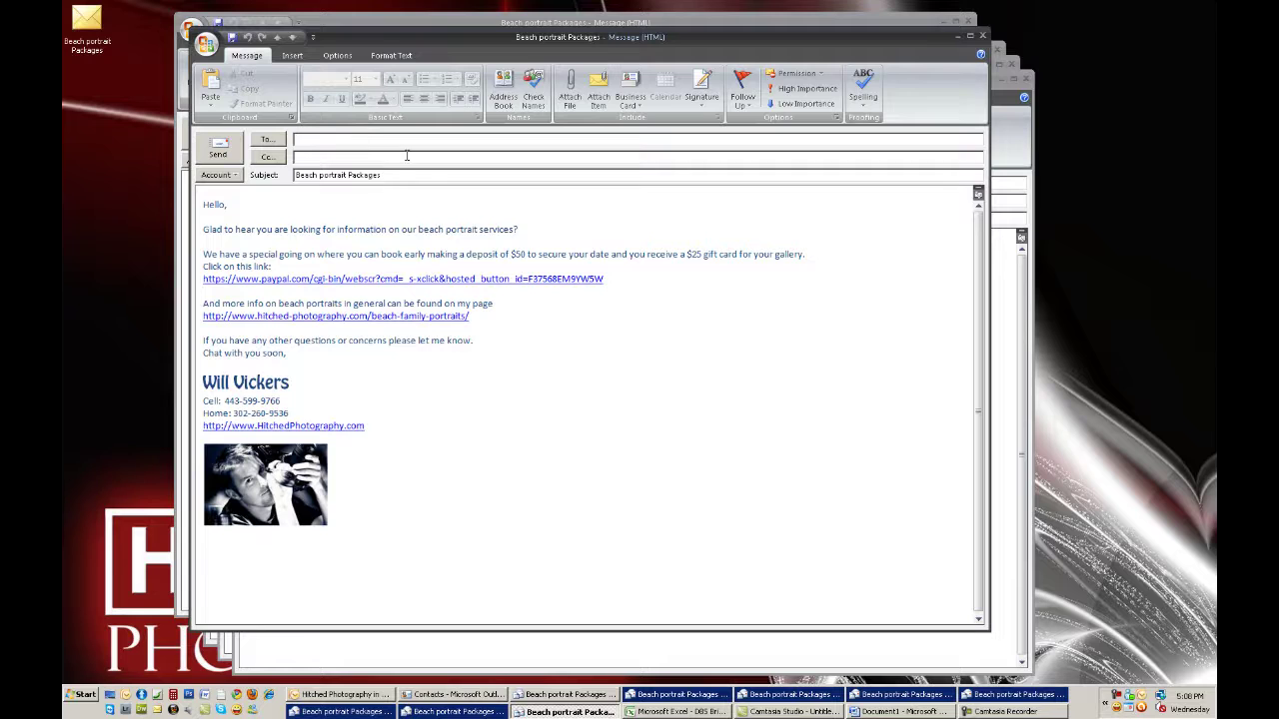
click(406, 152)
key(alt+Tab)
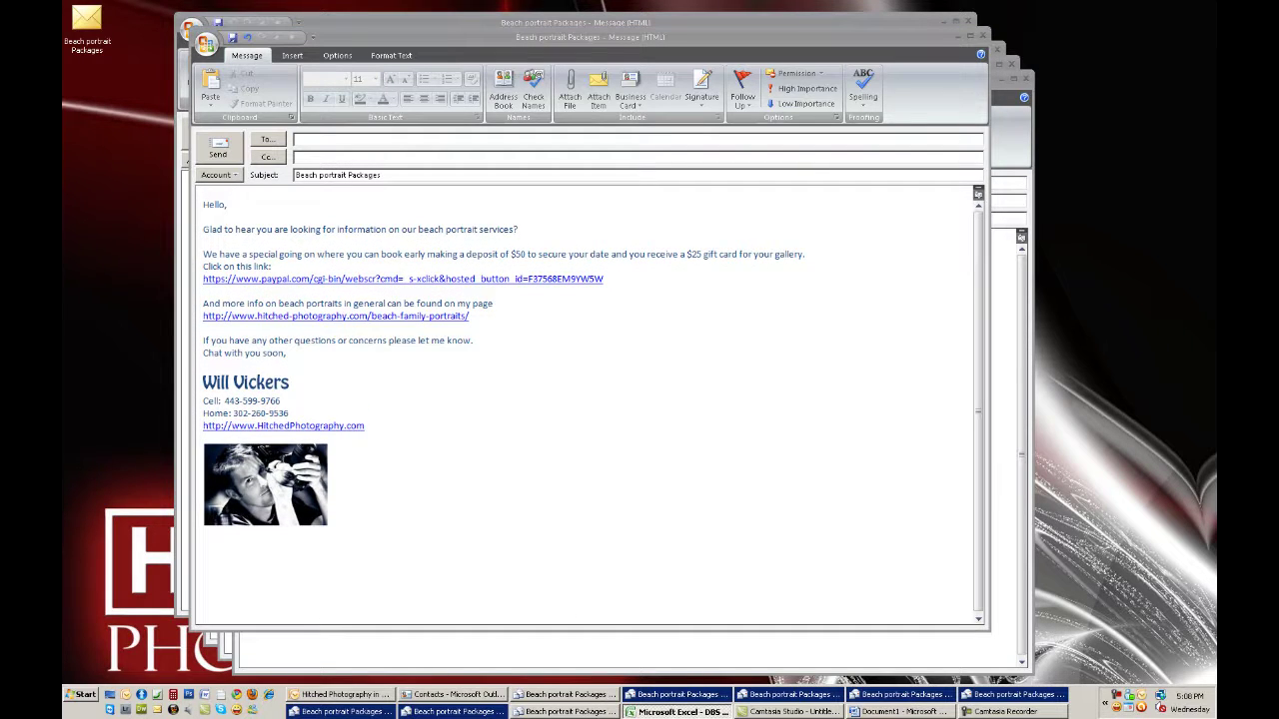
key(alt+Tab)
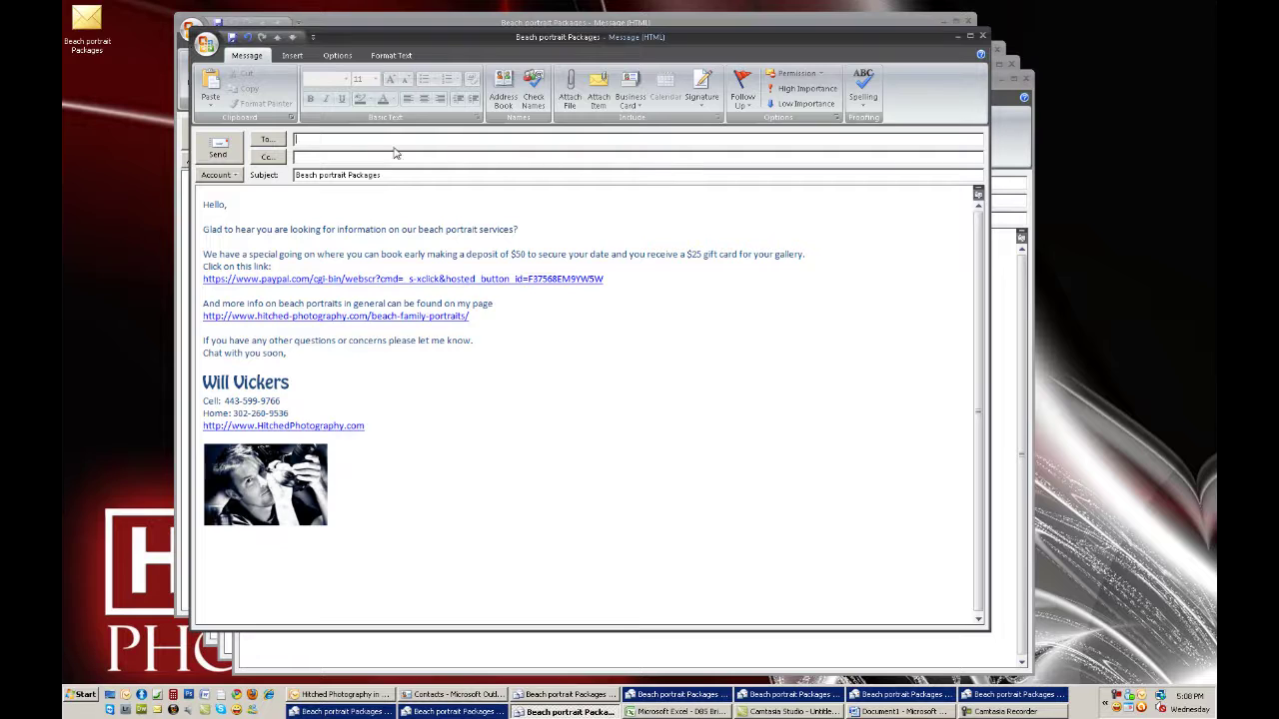
key(ctrl+v)
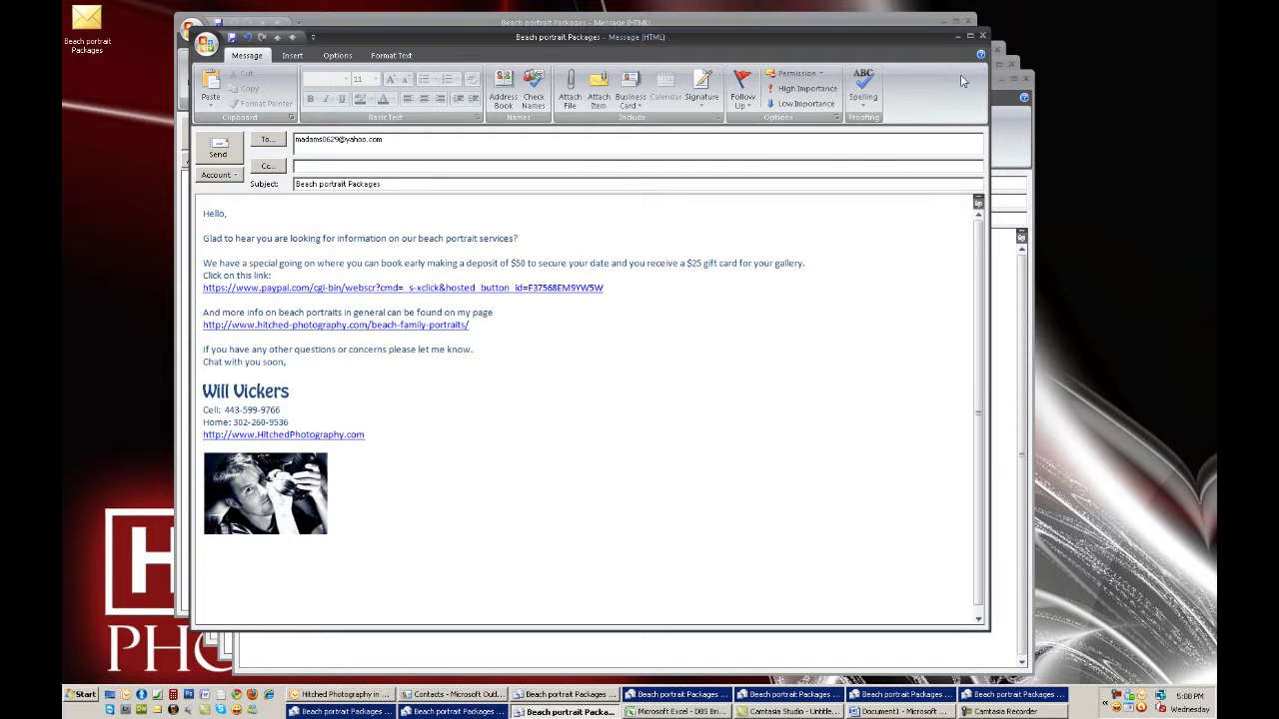
click(957, 38)
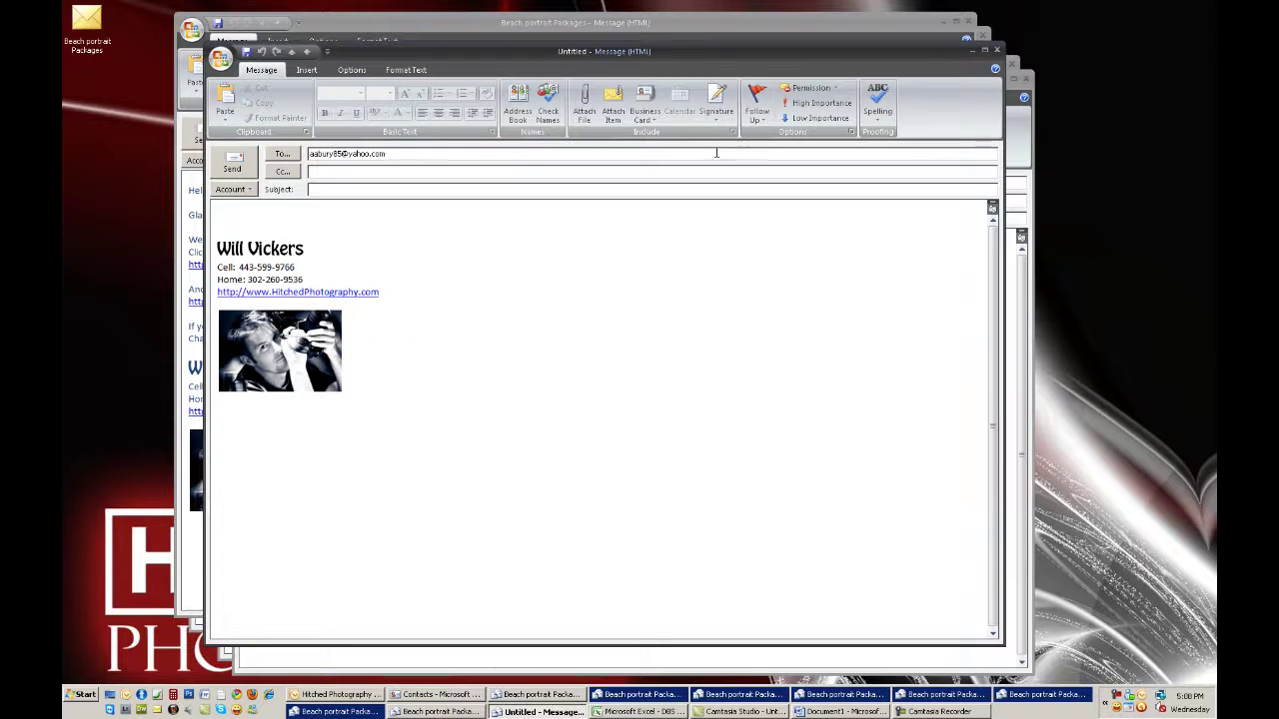
Discard another untitled message and address the next copy to the next client's e-mail
key(Escape)
click(645, 382)
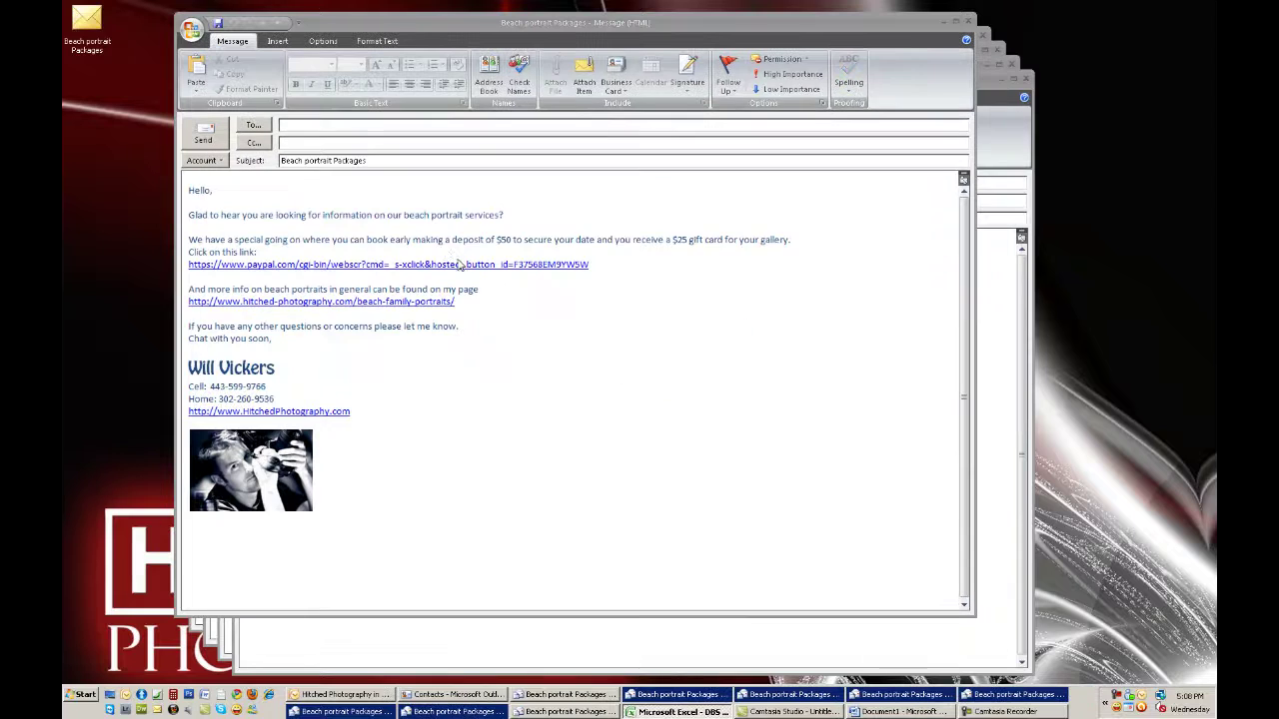
click(406, 128)
key(ctrl+v)
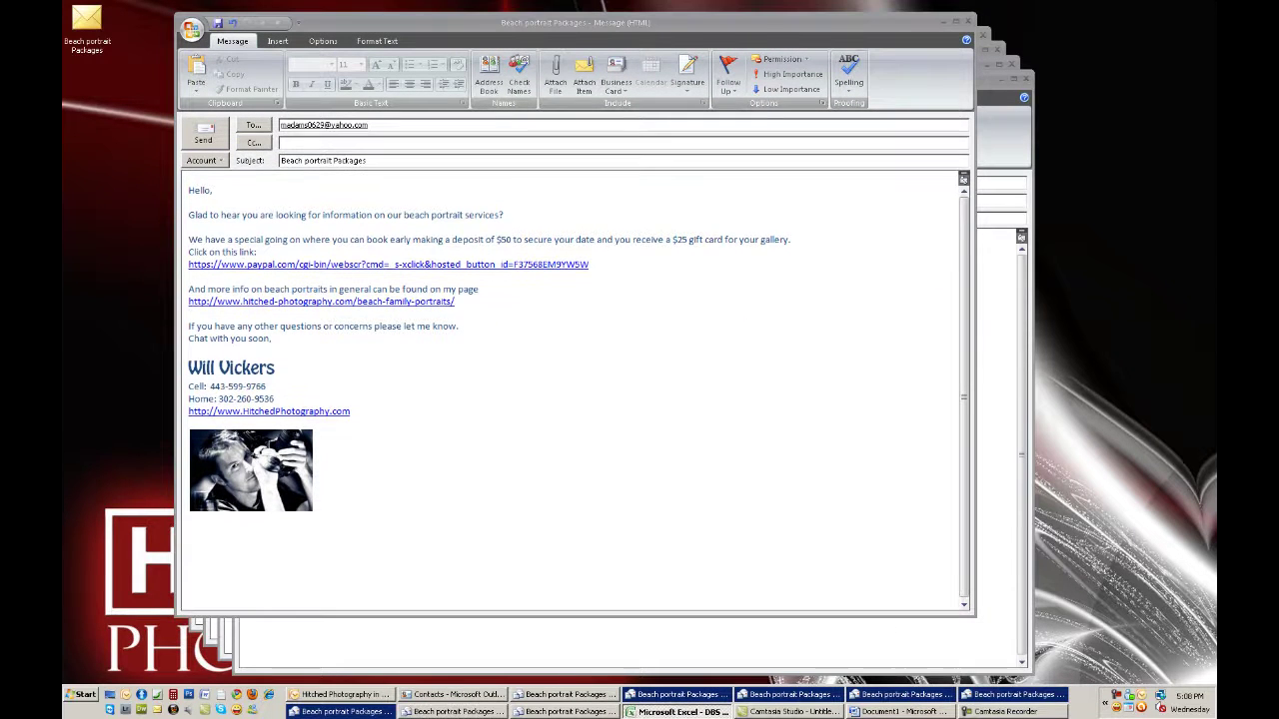
key(alt+Tab)
click(386, 137)
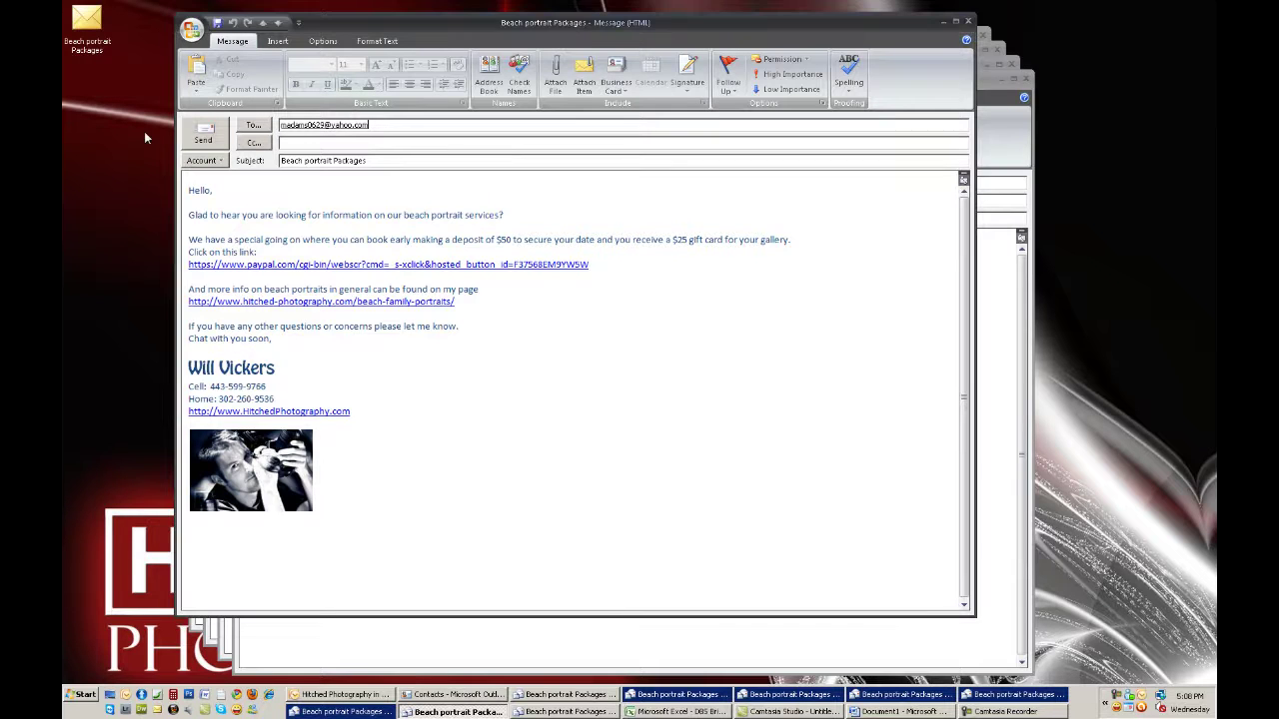
double_click(392, 126)
key(ctrl+v)
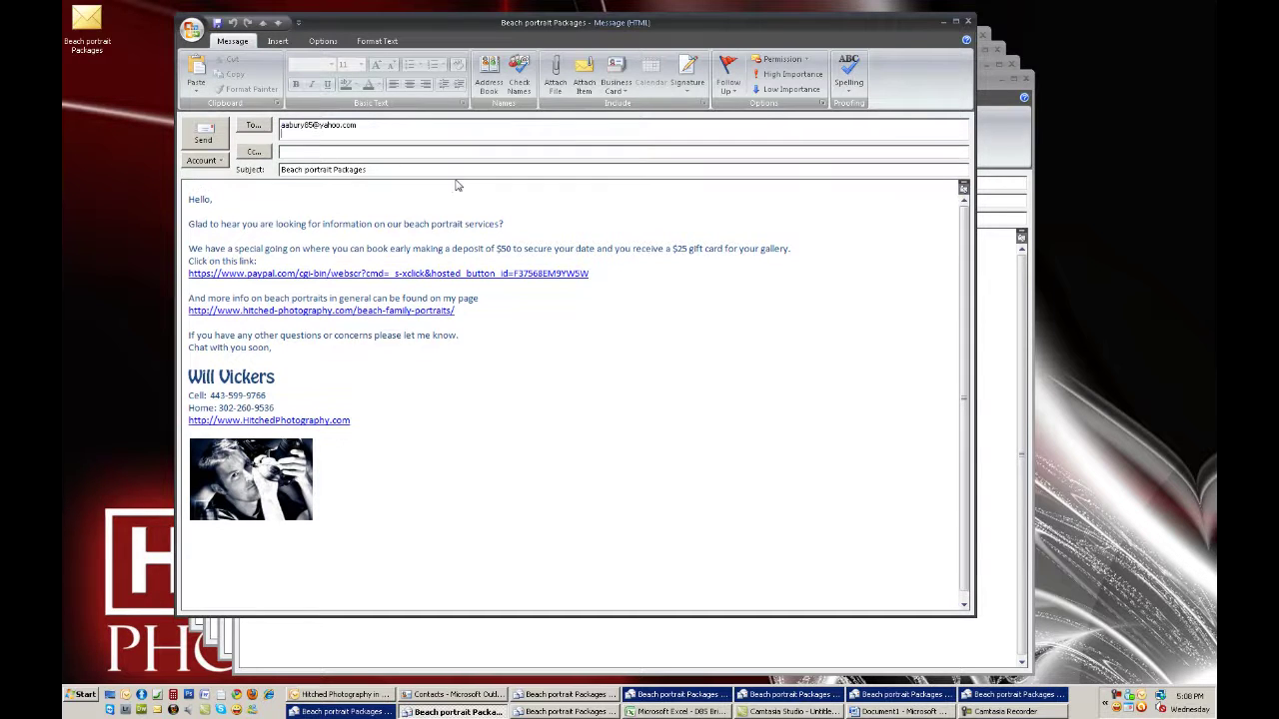
click(967, 22)
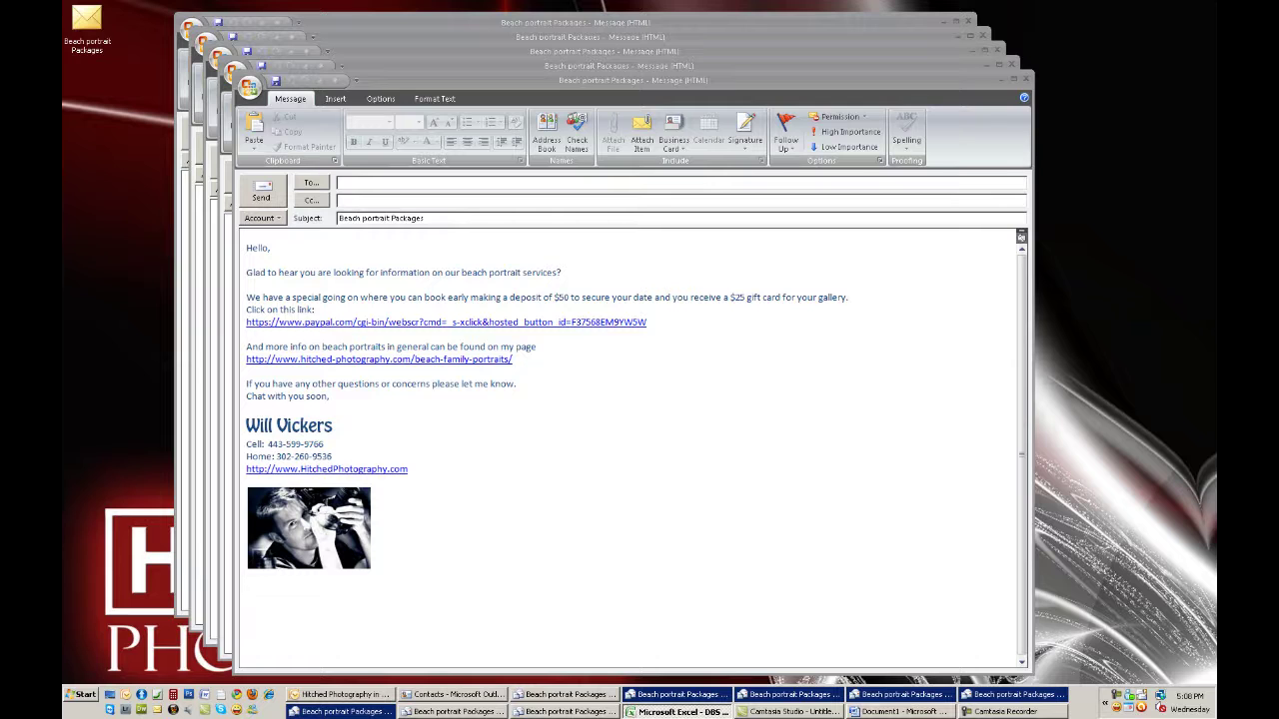
Paste another client's e-mail into the next copy, then bring up Select Names for the front copy
click(498, 182)
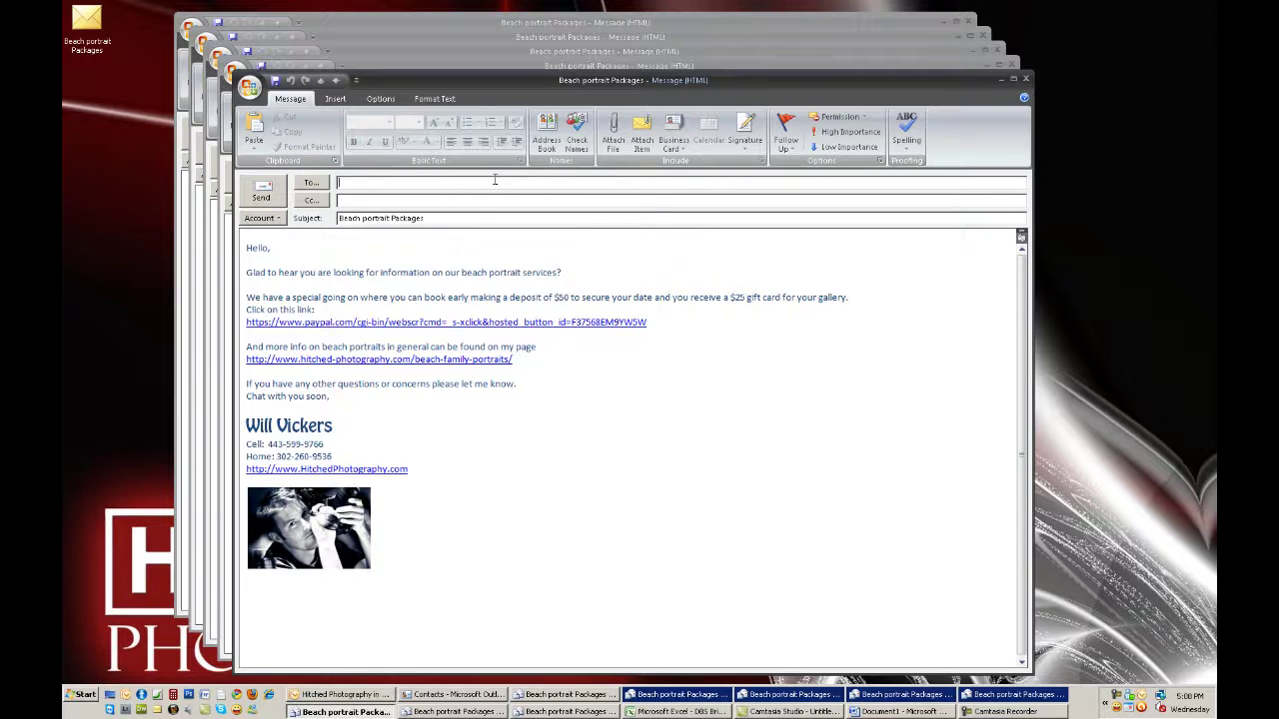
key(ctrl+v)
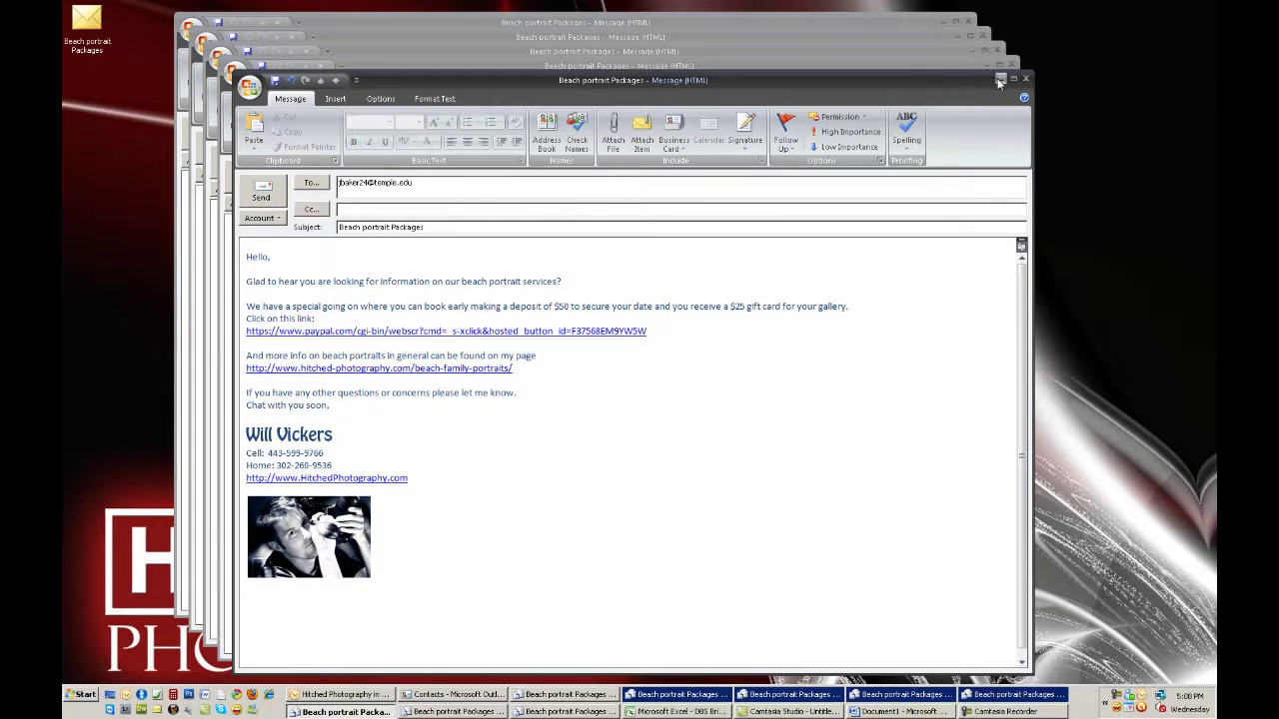
click(997, 77)
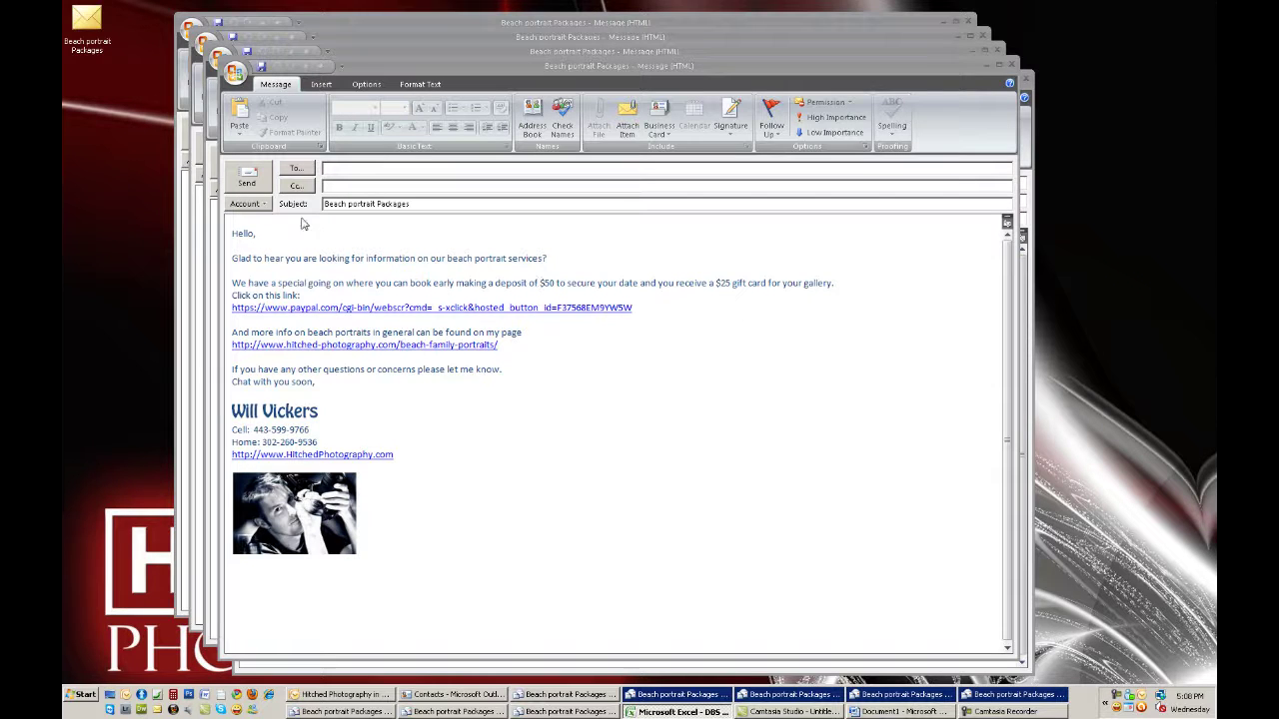
click(298, 169)
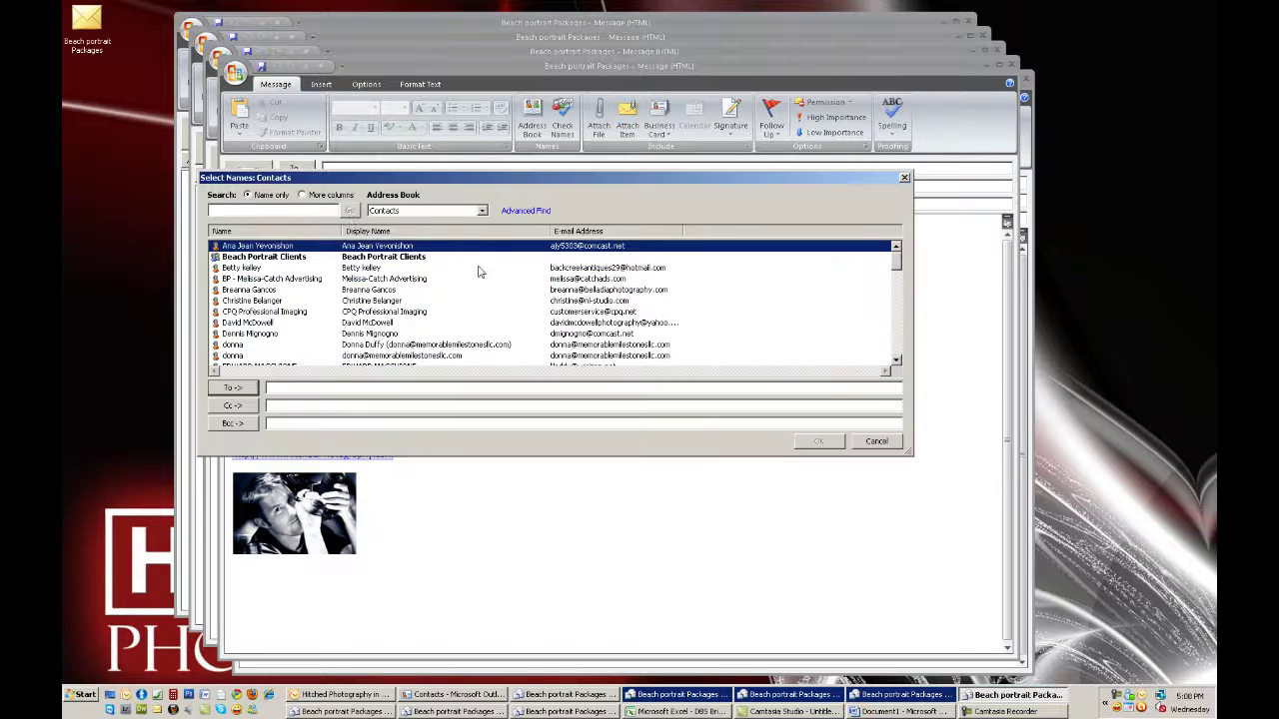
Add the Beach Portrait Clients group to Bcc and enter the sender's own e-mail address as To
click(296, 259)
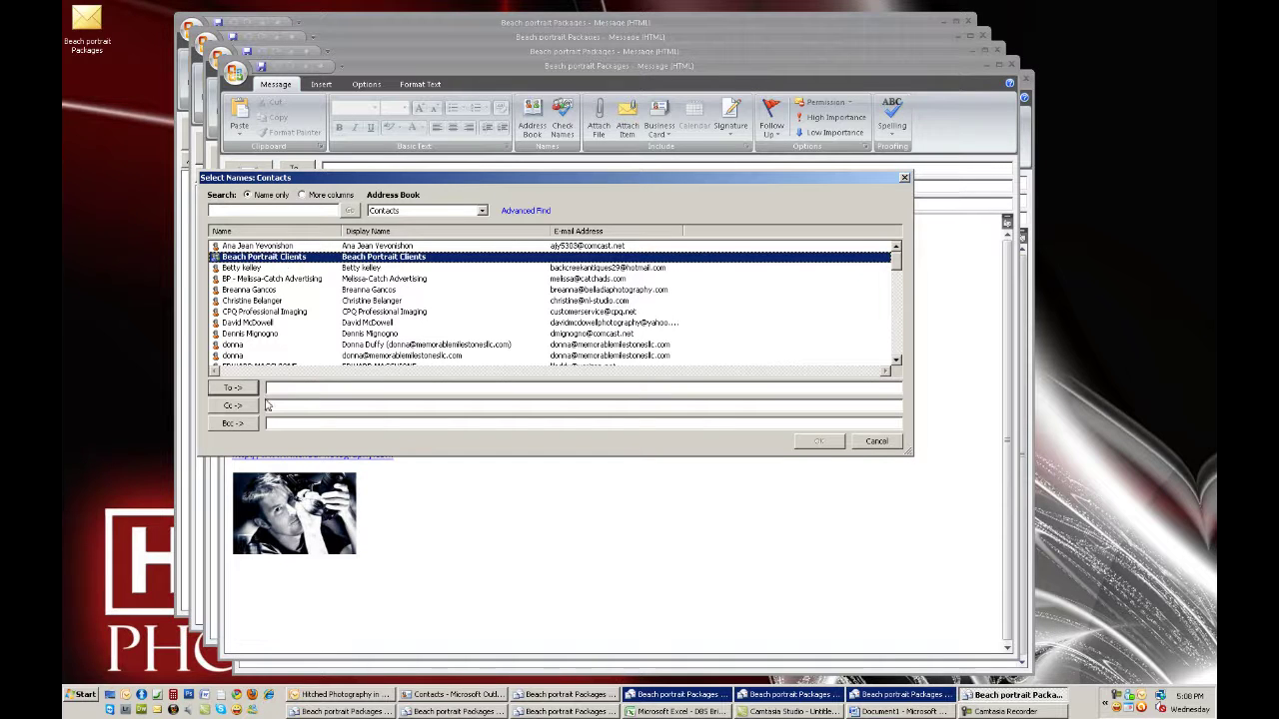
click(235, 424)
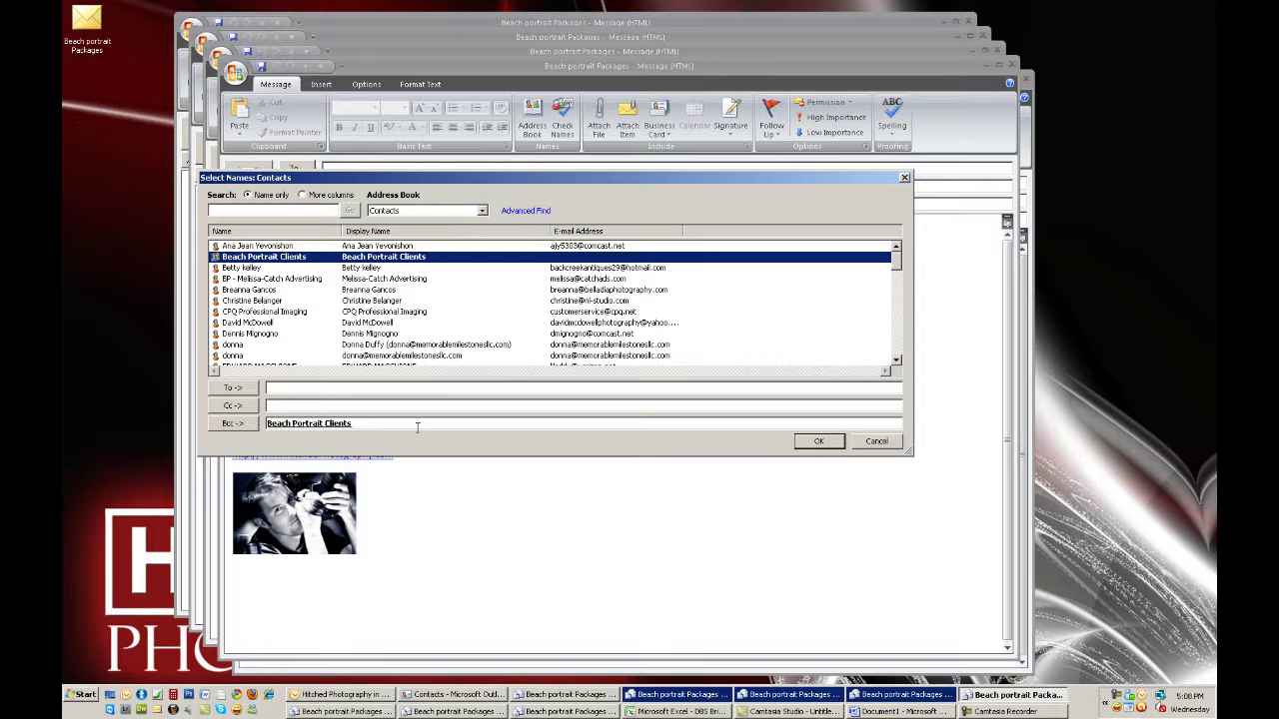
click(335, 428)
right_click(335, 428)
click(327, 428)
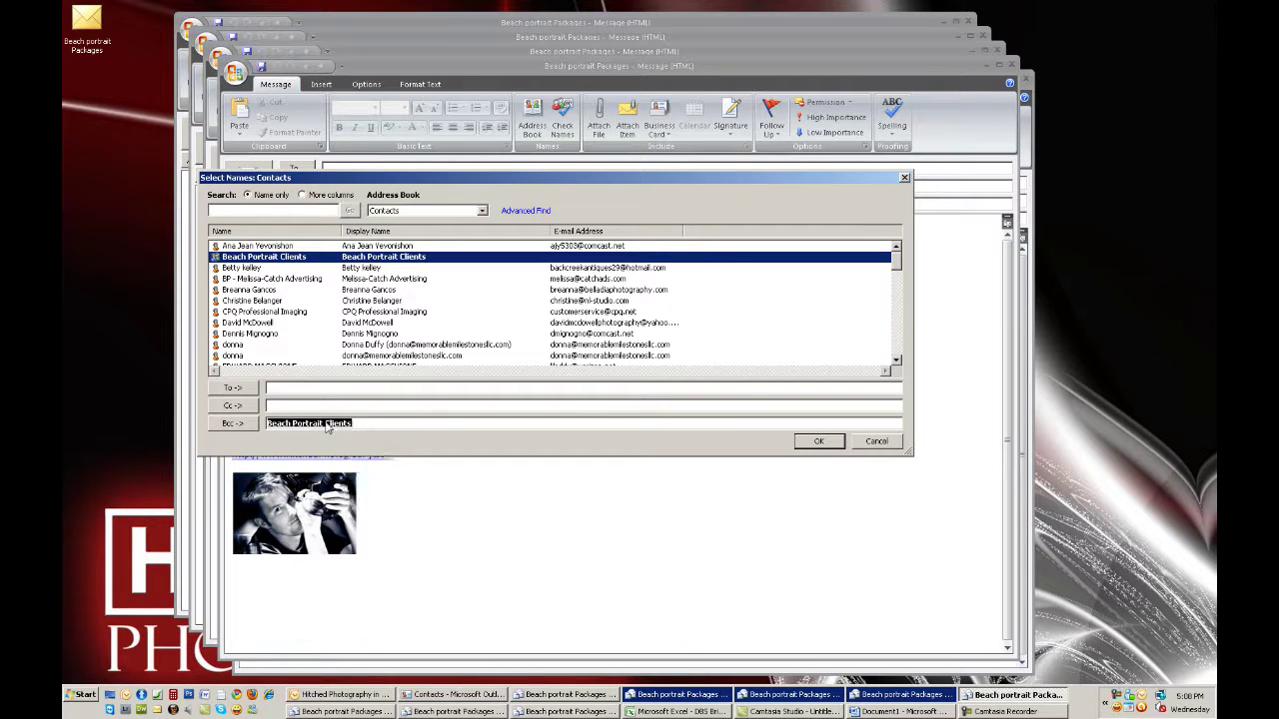
right_click(327, 427)
click(477, 427)
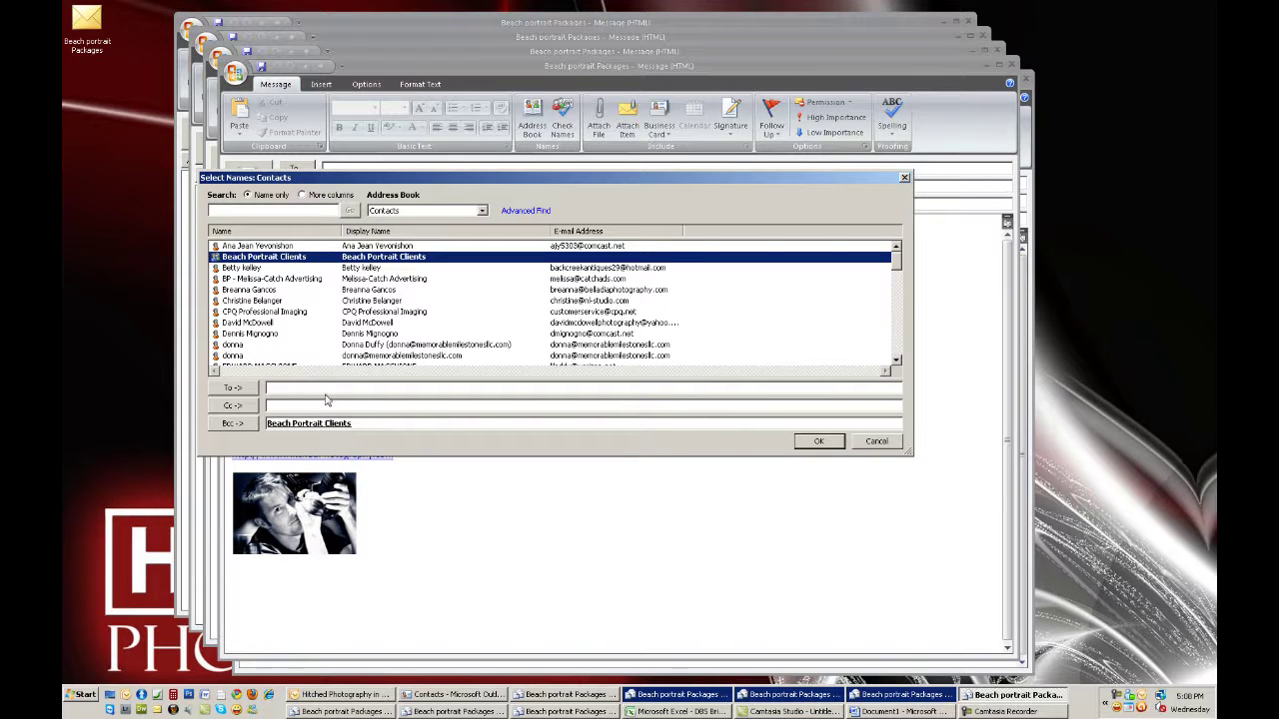
click(323, 391)
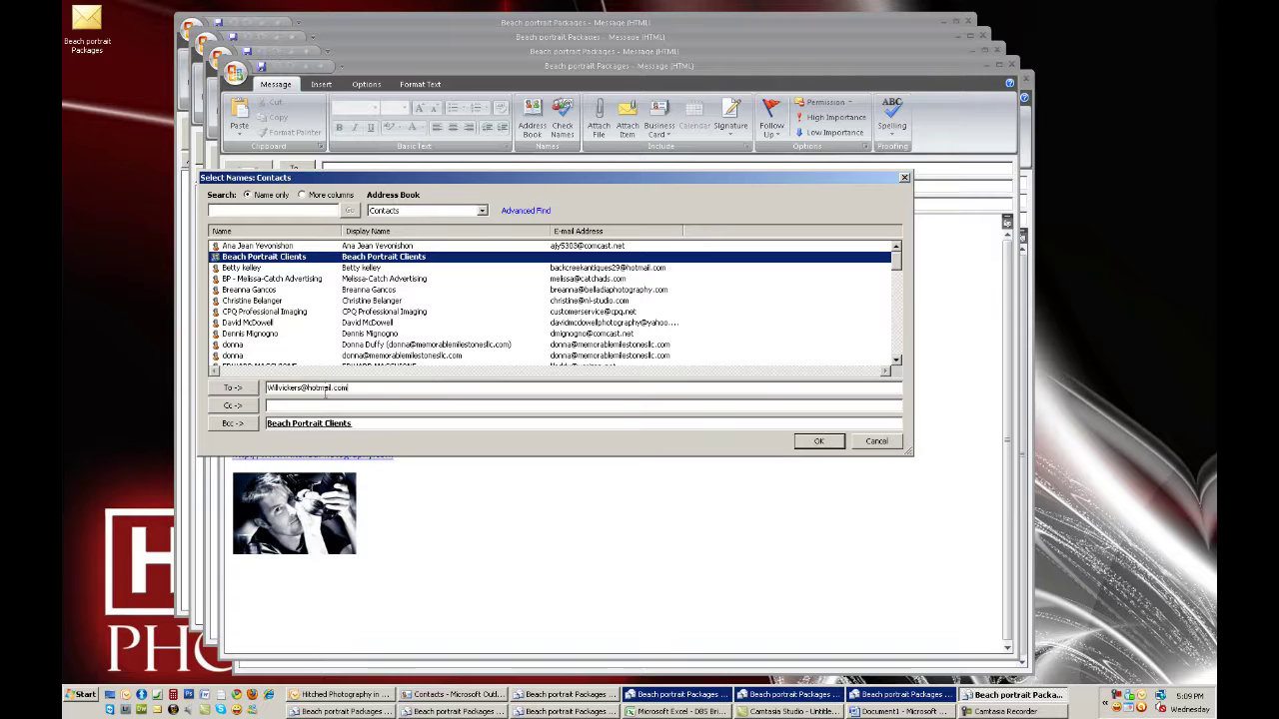
Confirm the recipients, then replace the Bcc Beach Portrait Clients group with its five member contacts
click(818, 441)
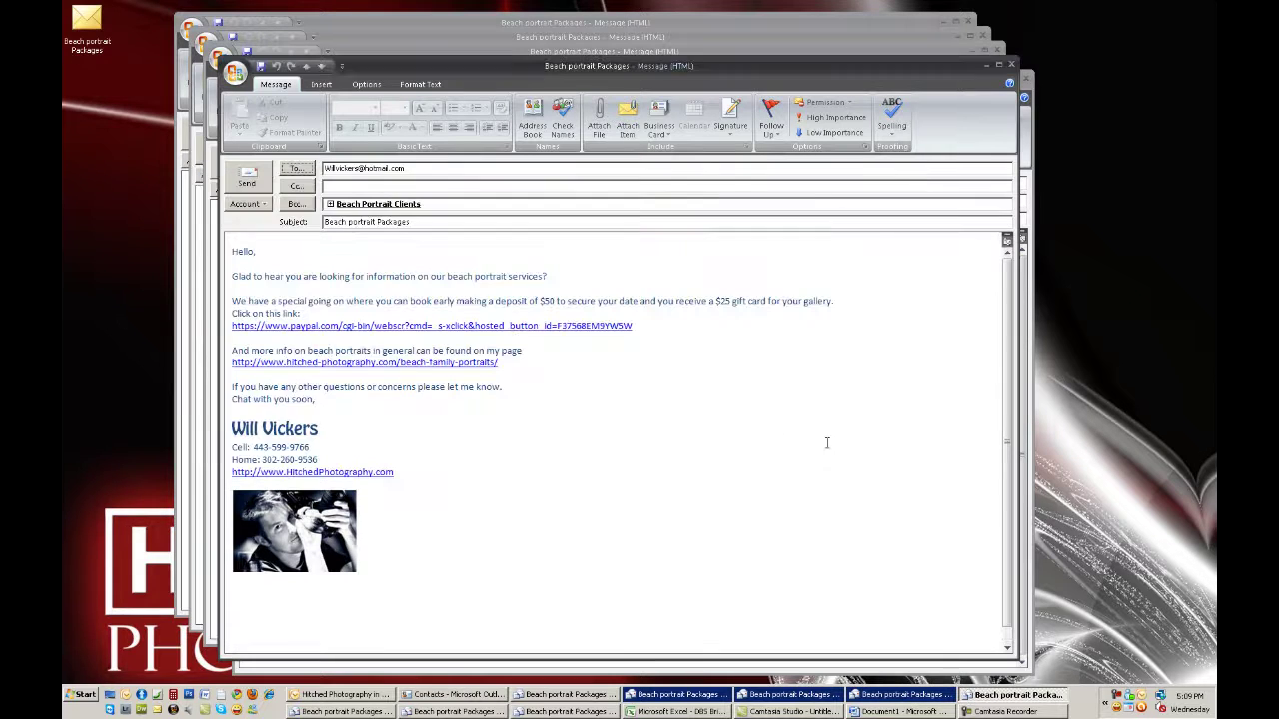
click(330, 205)
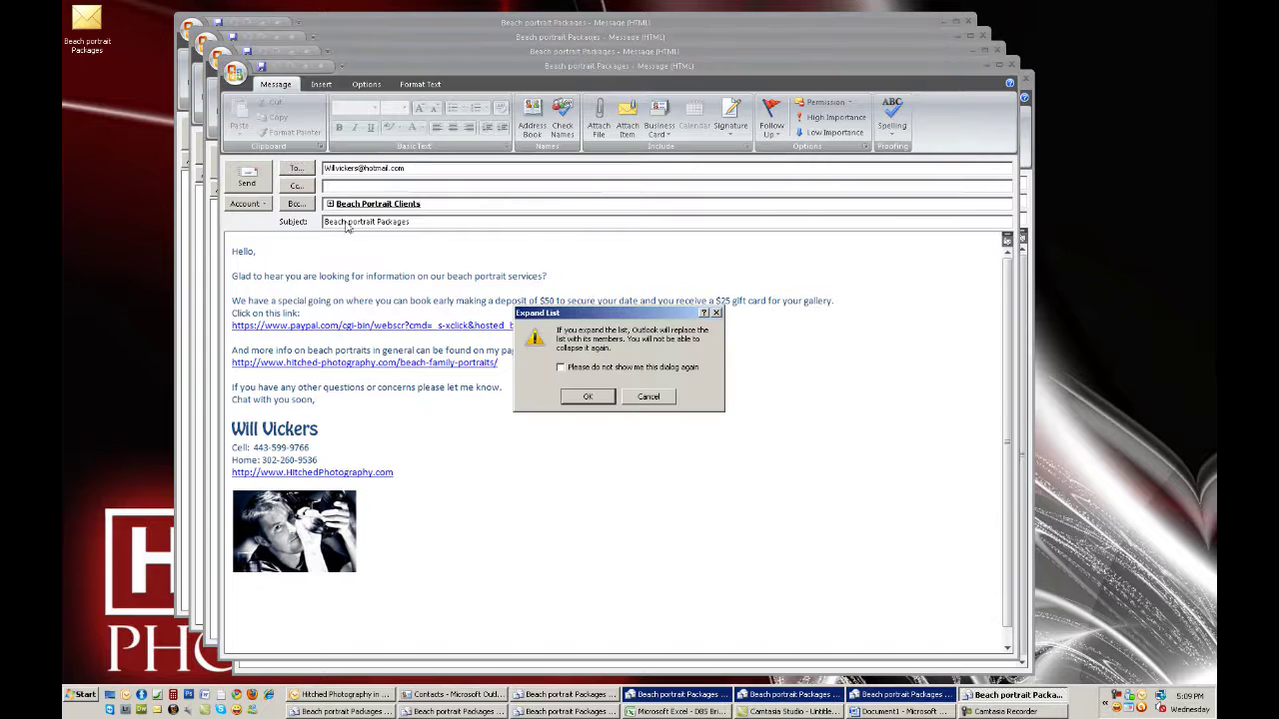
click(579, 400)
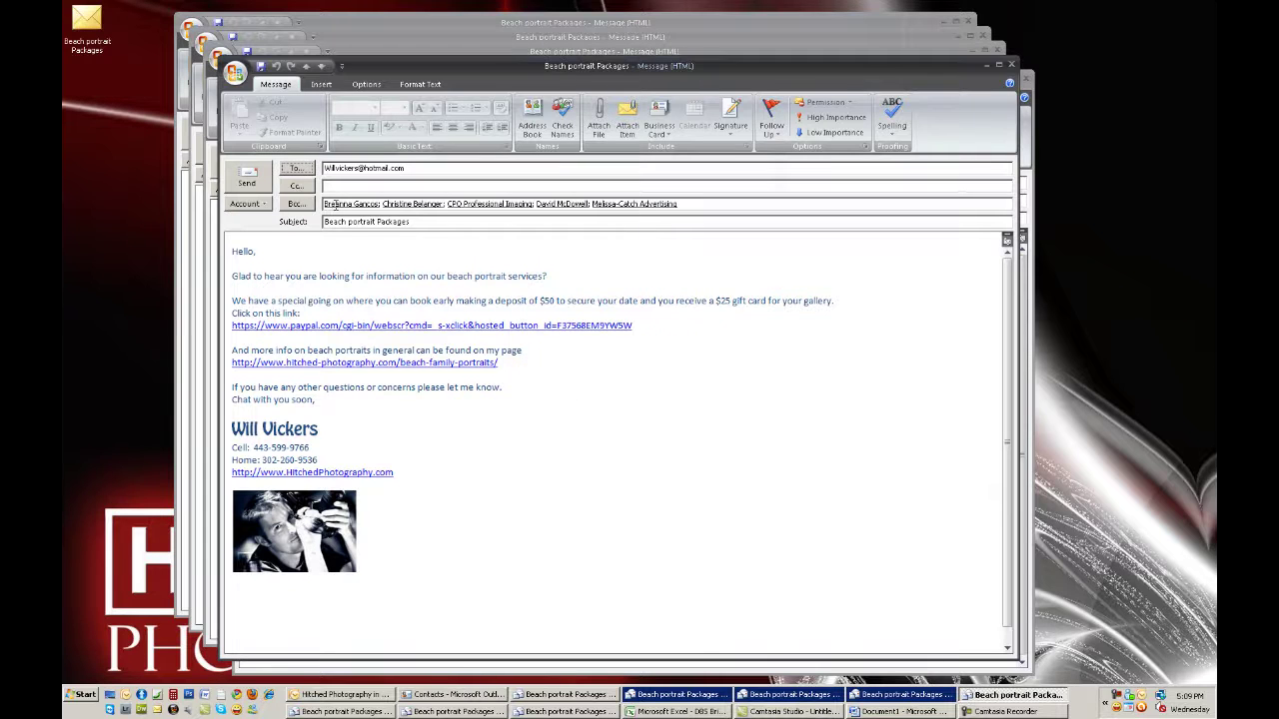